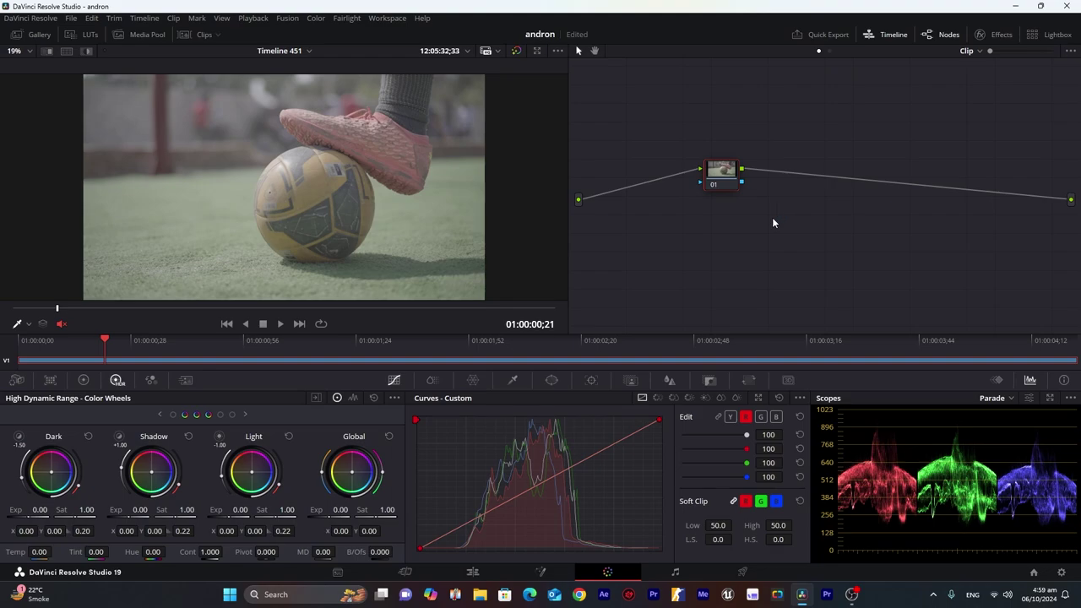
# - Add a second corrector node after the first one and label the two nodes temp and rec709
pyautogui.moveTo(719, 174); pyautogui.dragTo(659, 168)
pyautogui.rightClick(715, 173)
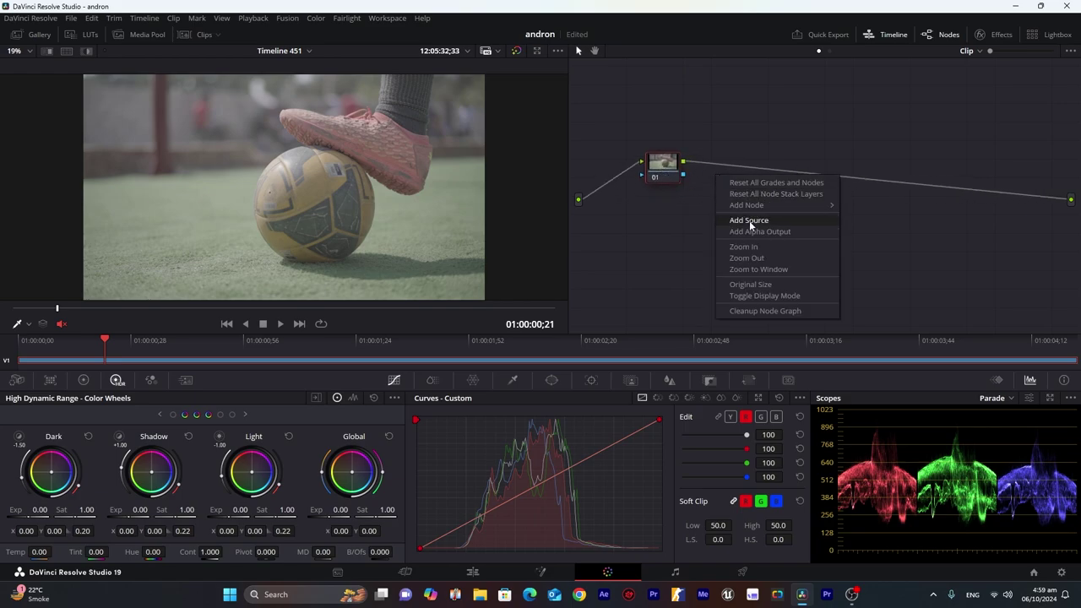
pyautogui.click(752, 213)
pyautogui.hotkey('alt', 'k')
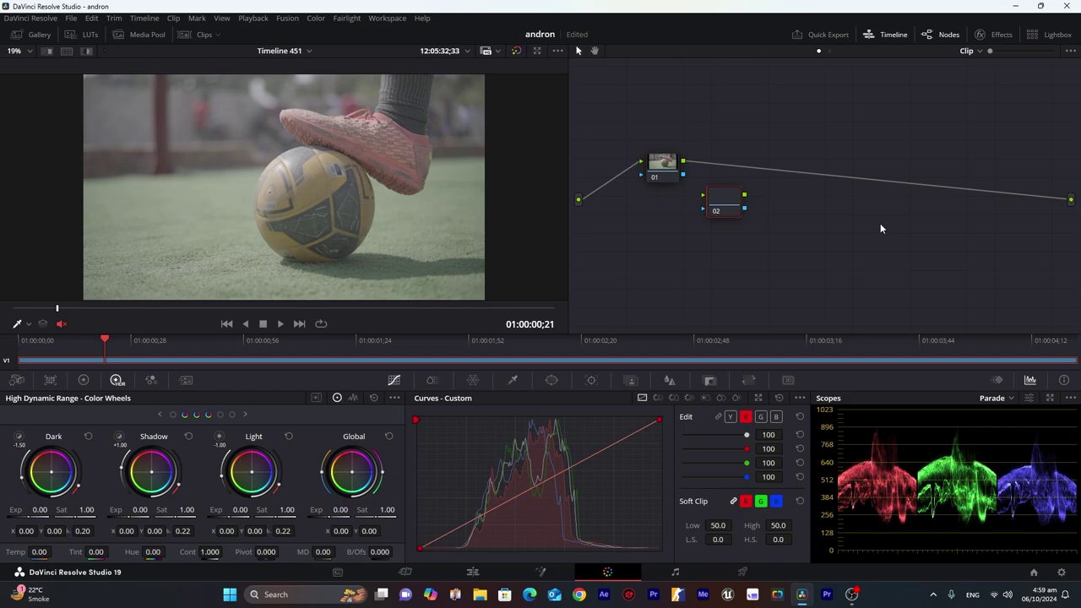
pyautogui.moveTo(724, 202); pyautogui.dragTo(724, 157)
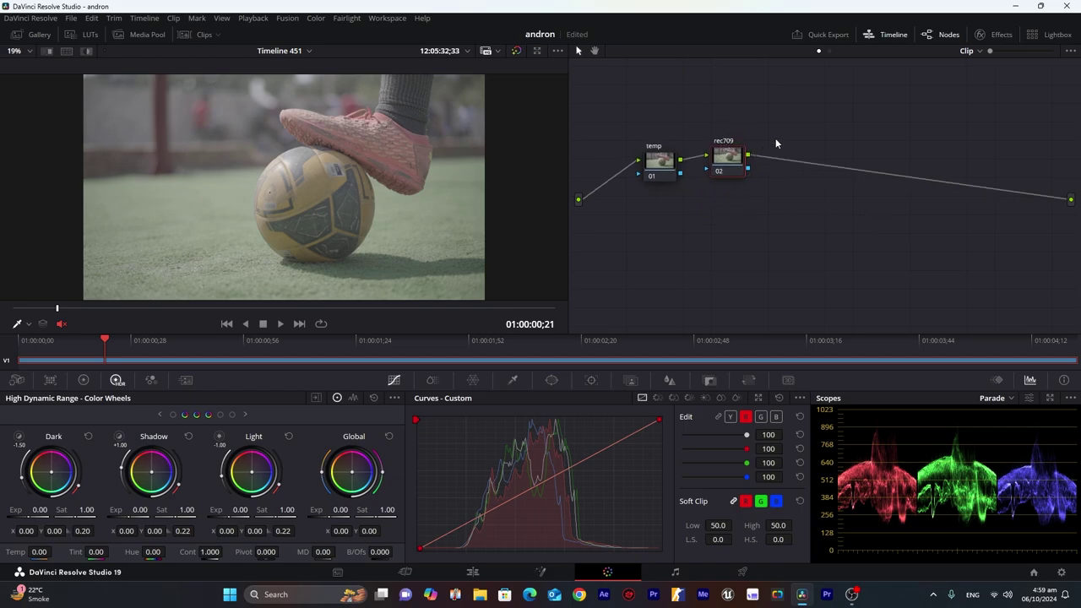
# - Apply the Color Space Transform effect to the rec709 node
pyautogui.click(661, 173)
pyautogui.click(731, 169)
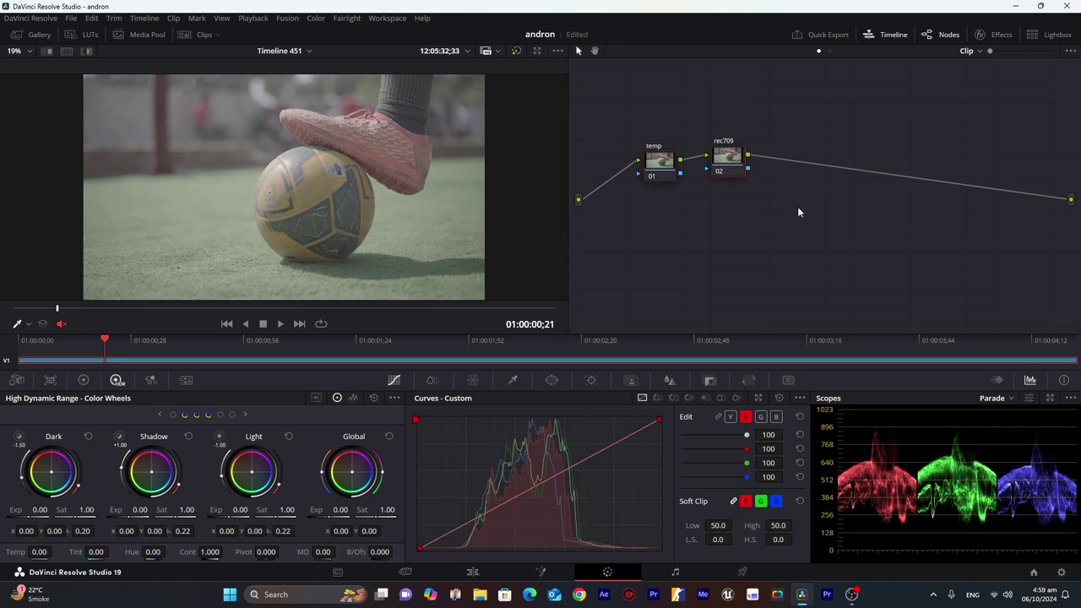
pyautogui.click(987, 39)
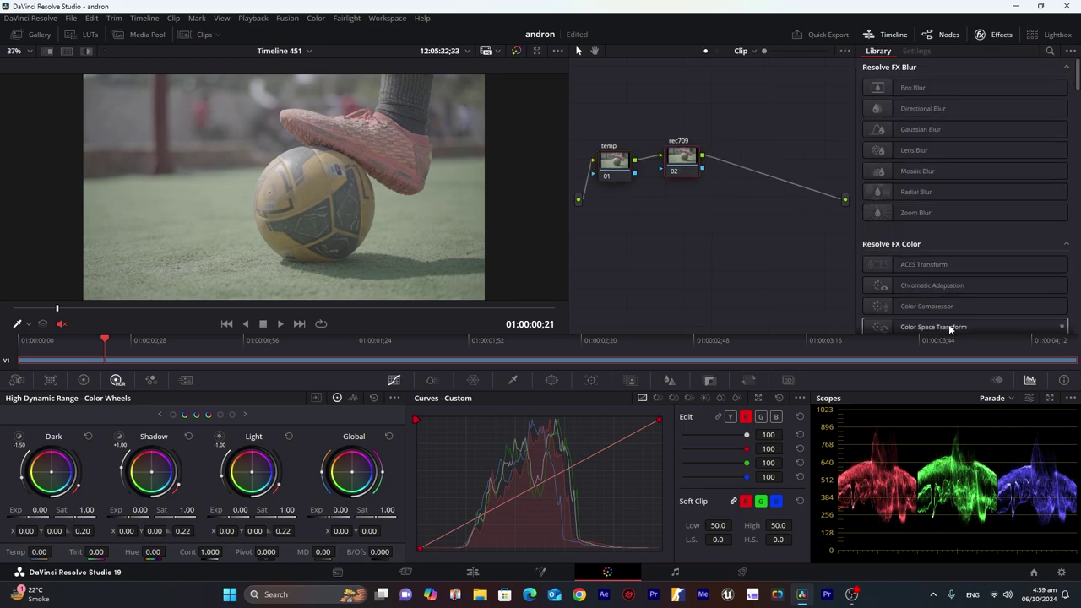
pyautogui.moveTo(949, 327); pyautogui.dragTo(683, 162)
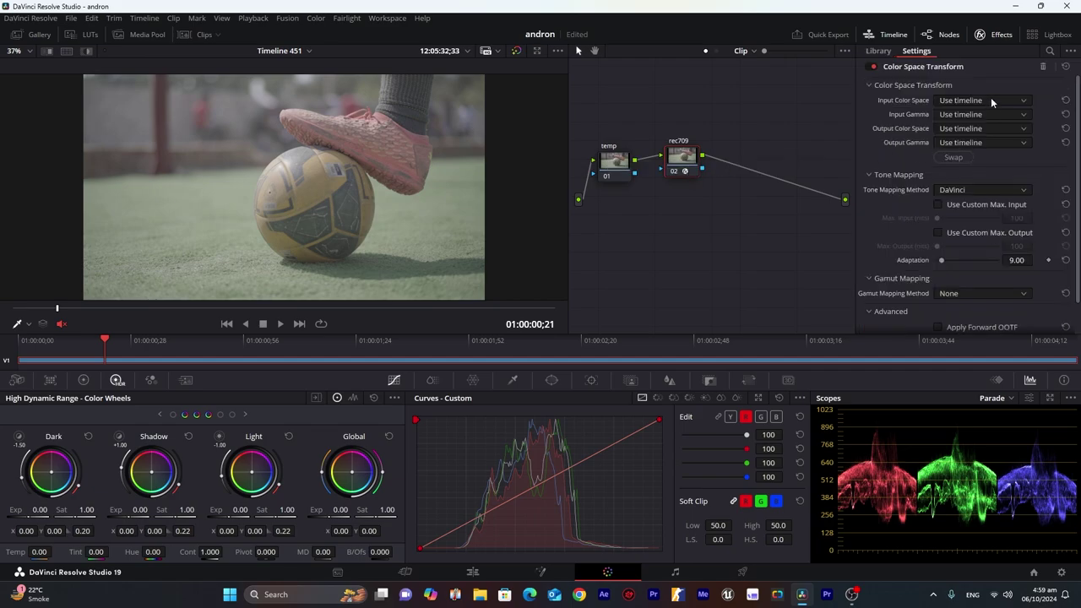
# - Set the Color Space Transform's input color space to Sony S-Gamut3.Cine and input gamma to Sony S-Log2
pyautogui.click(991, 100)
pyautogui.scroll(-5, 999, 167)
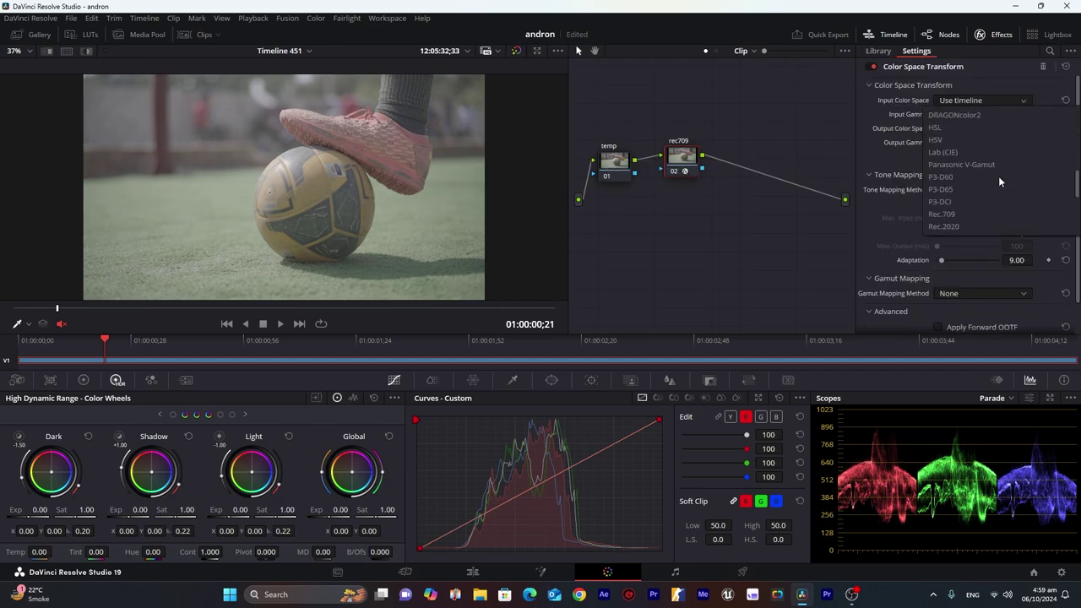
pyautogui.scroll(-4, 999, 176)
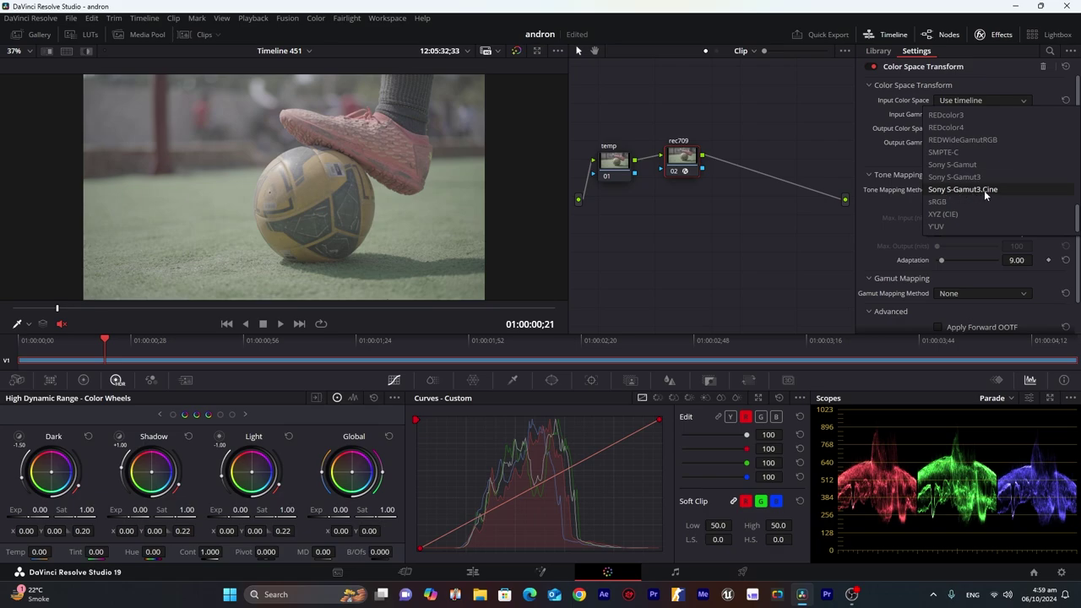
pyautogui.click(985, 190)
pyautogui.click(949, 114)
pyautogui.scroll(-5, 963, 182)
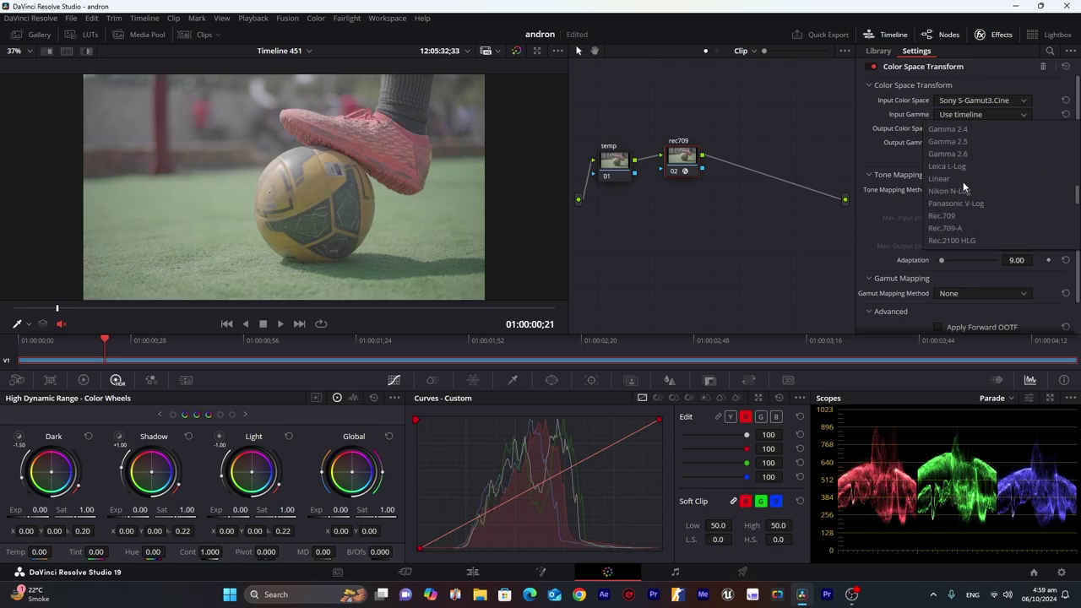
pyautogui.scroll(-4, 963, 187)
pyautogui.click(963, 206)
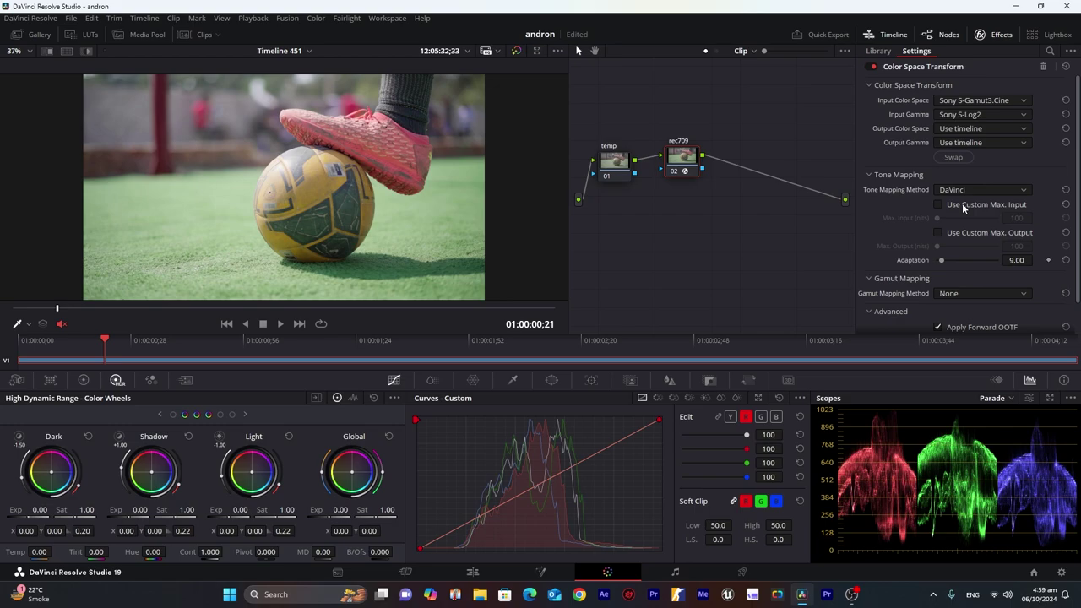
# - Set the Color Space Transform's output color space to Rec.709 and output gamma to Rec.709-A, then hide the effects library
pyautogui.click(980, 129)
pyautogui.scroll(-5, 971, 193)
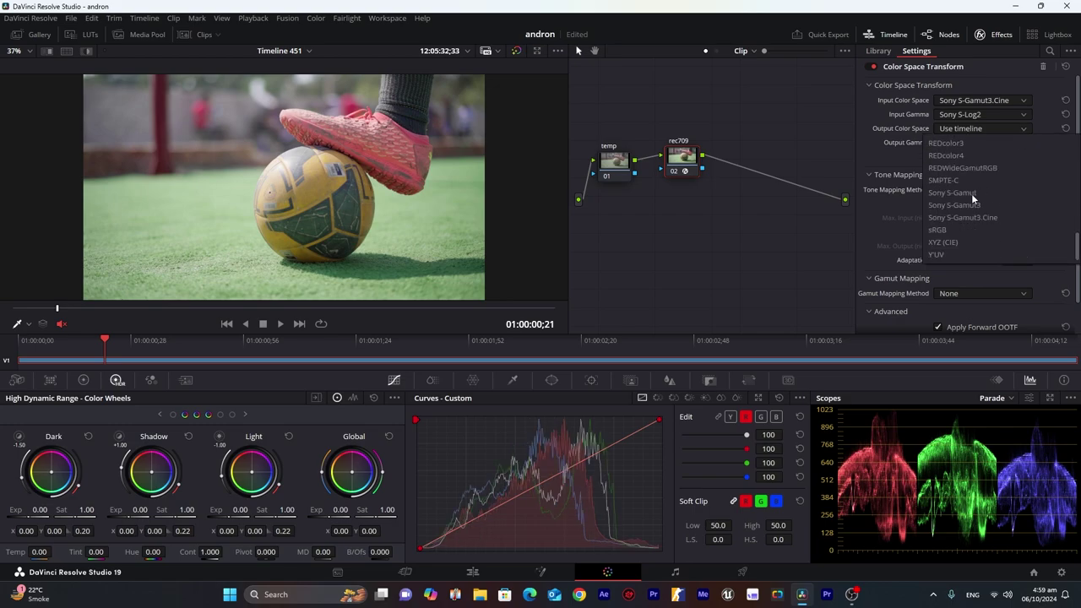
pyautogui.scroll(3, 970, 225)
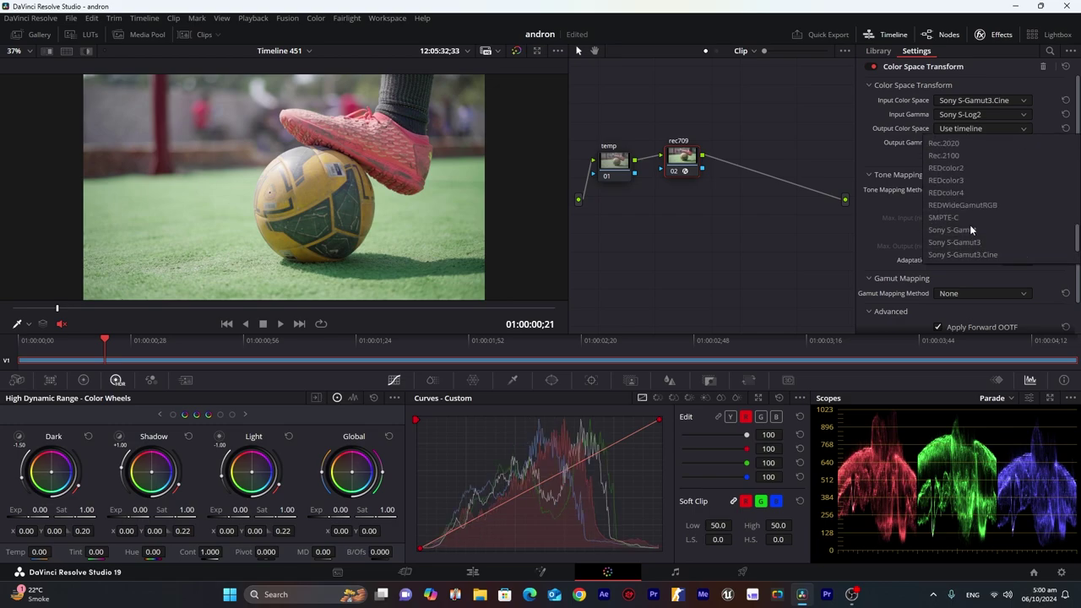
pyautogui.click(954, 169)
pyautogui.click(963, 142)
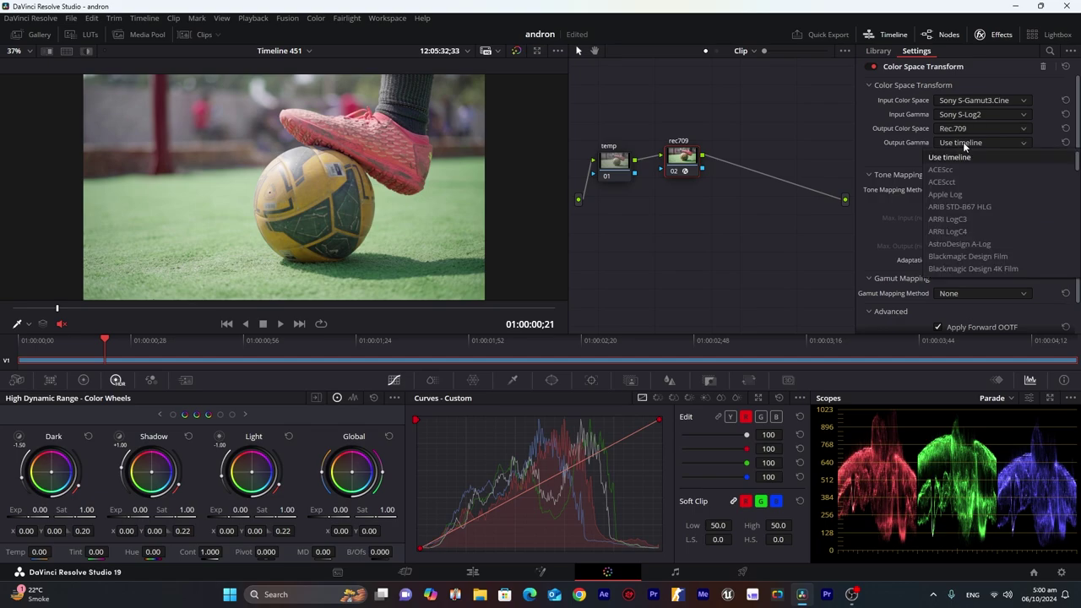
pyautogui.scroll(-8, 979, 218)
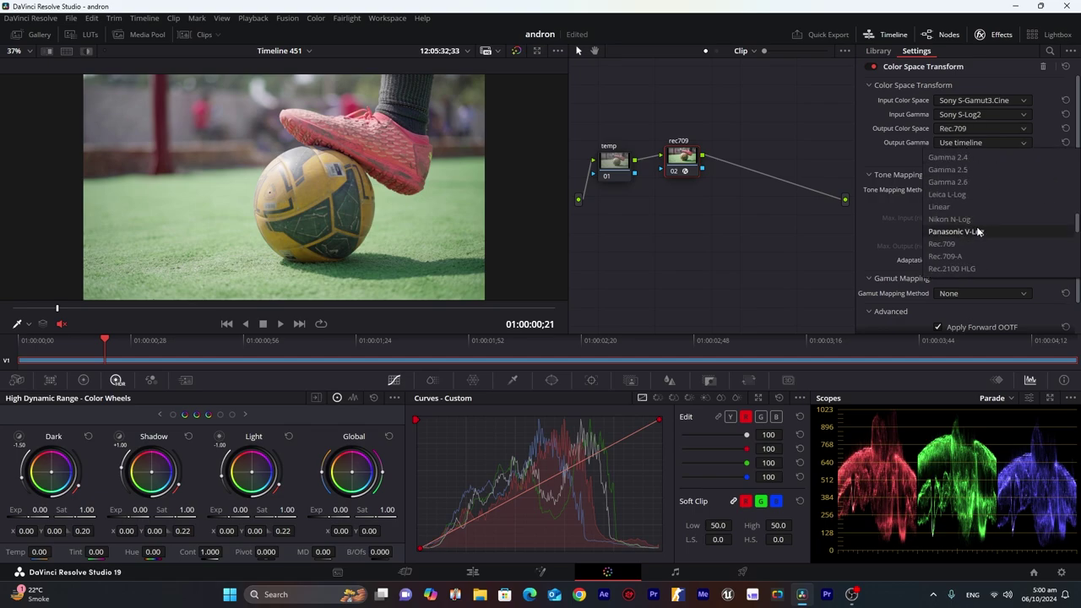
pyautogui.click(963, 256)
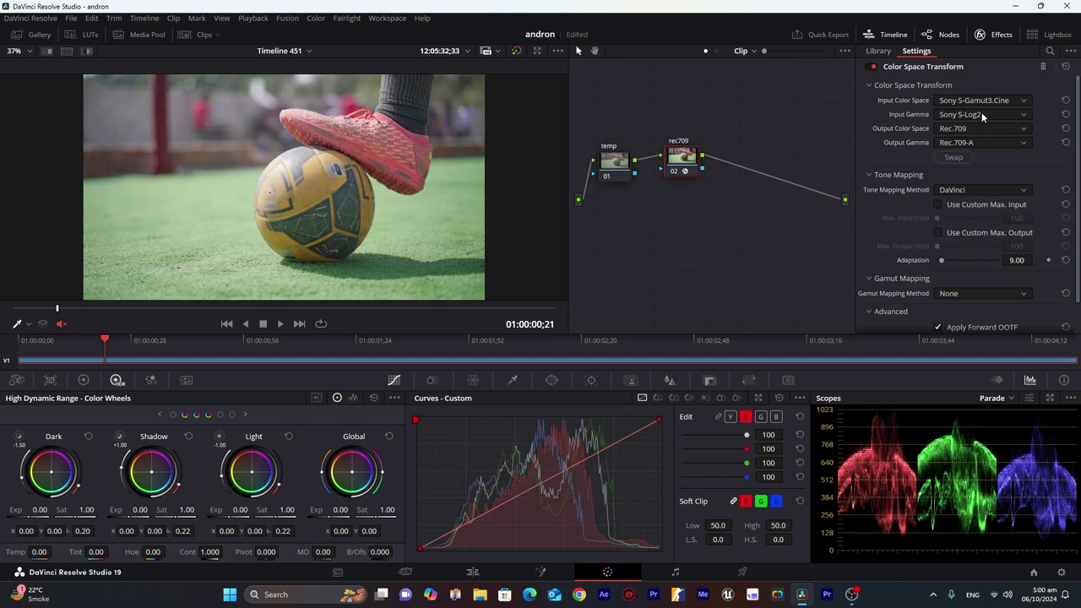
pyautogui.click(991, 37)
# - Set the color temperature of the temp node to 20.0 in the primaries color wheels
pyautogui.click(82, 380)
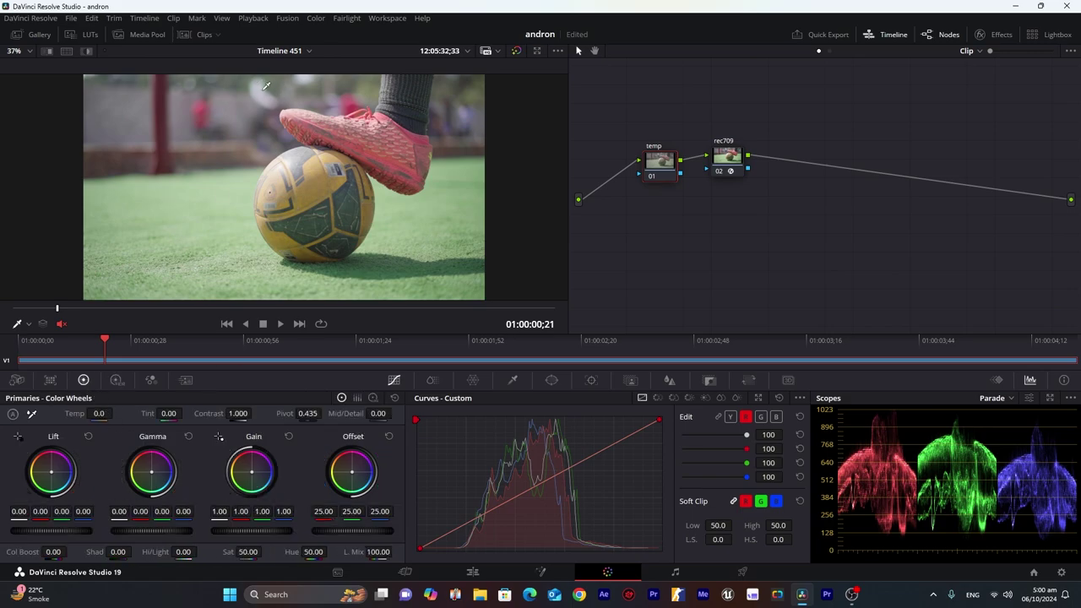
pyautogui.moveTo(99, 413)
pyautogui.mouseDown()
pyautogui.moveTo(89, 413)
pyautogui.moveTo(116, 413)
pyautogui.mouseUp()
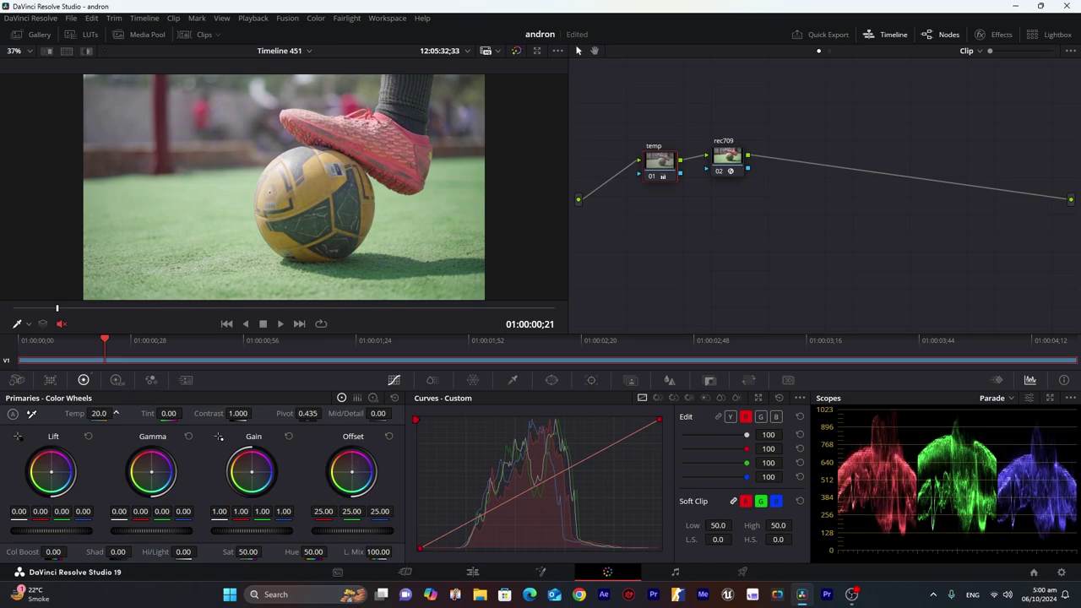
# - Add a third corrector node after rec709 and label it contrast
pyautogui.rightClick(806, 216)
pyautogui.moveTo(845, 245)
pyautogui.click(963, 245)
pyautogui.moveTo(804, 159); pyautogui.dragTo(802, 165)
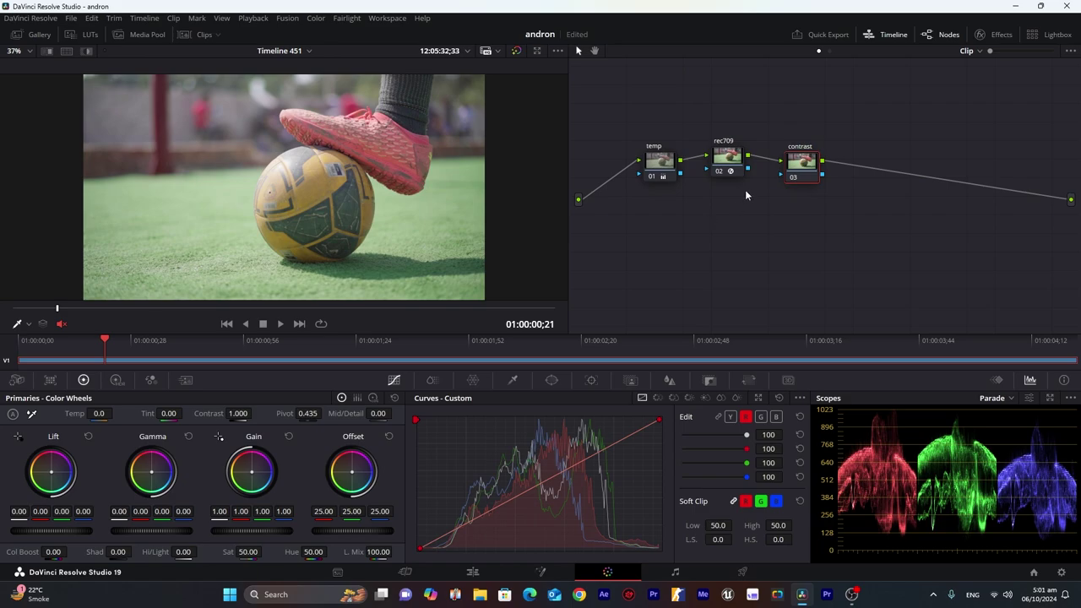
# - On the contrast node, set the HDR Shadow exposure to -1.74 and the Light exposure to 0.16
pyautogui.click(116, 380)
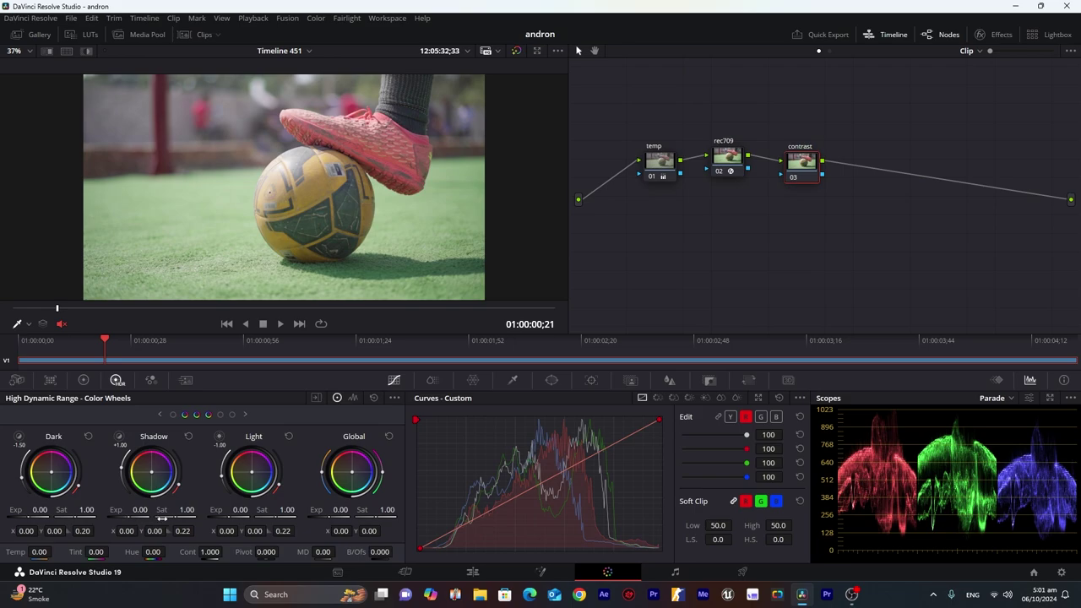
pyautogui.moveTo(161, 518)
pyautogui.mouseDown()
pyautogui.moveTo(124, 517)
pyautogui.moveTo(153, 519)
pyautogui.mouseUp()
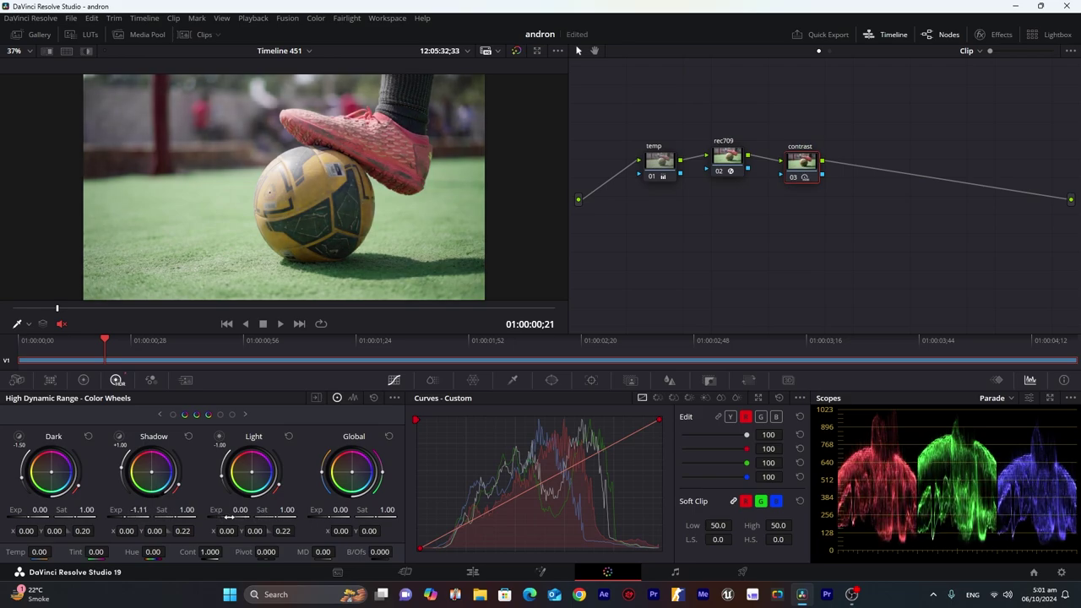
pyautogui.moveTo(229, 517)
pyautogui.mouseDown()
pyautogui.moveTo(245, 517)
pyautogui.moveTo(233, 515)
pyautogui.mouseUp()
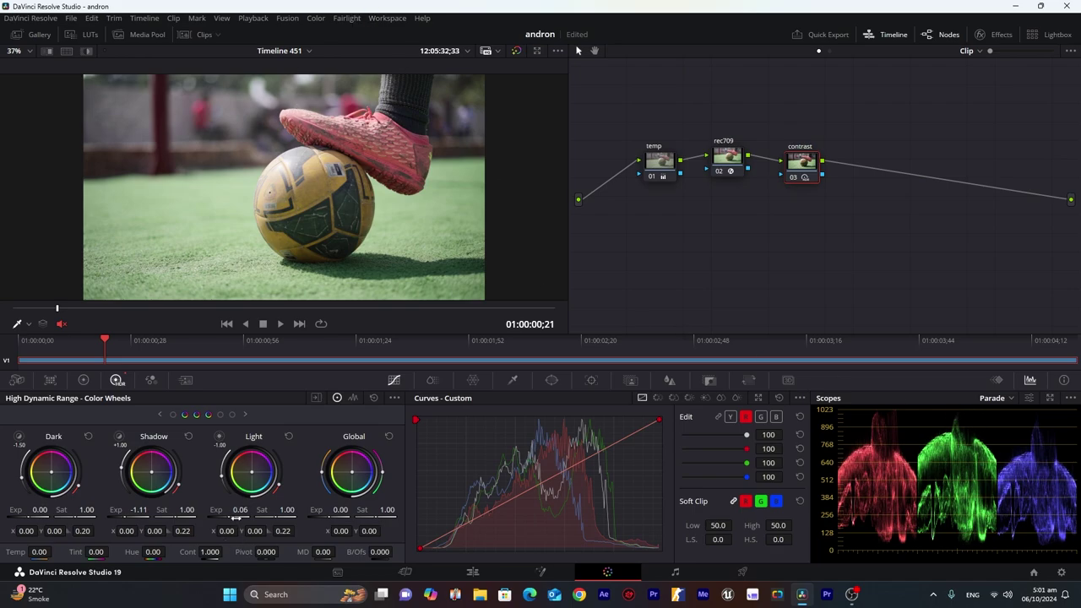
pyautogui.moveTo(237, 511); pyautogui.dragTo(251, 509)
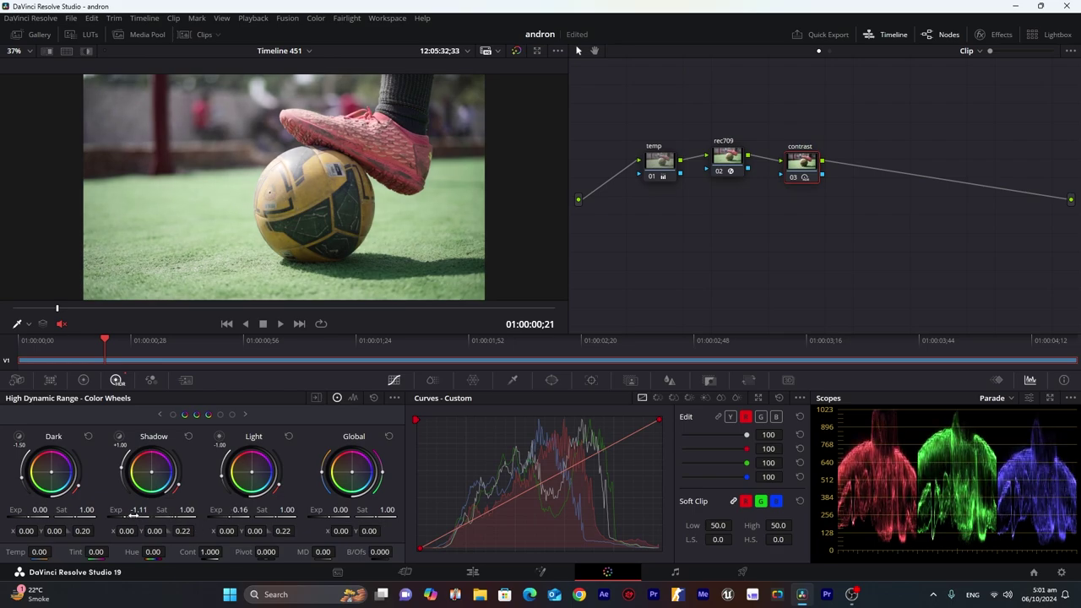
pyautogui.moveTo(138, 510); pyautogui.dragTo(125, 510)
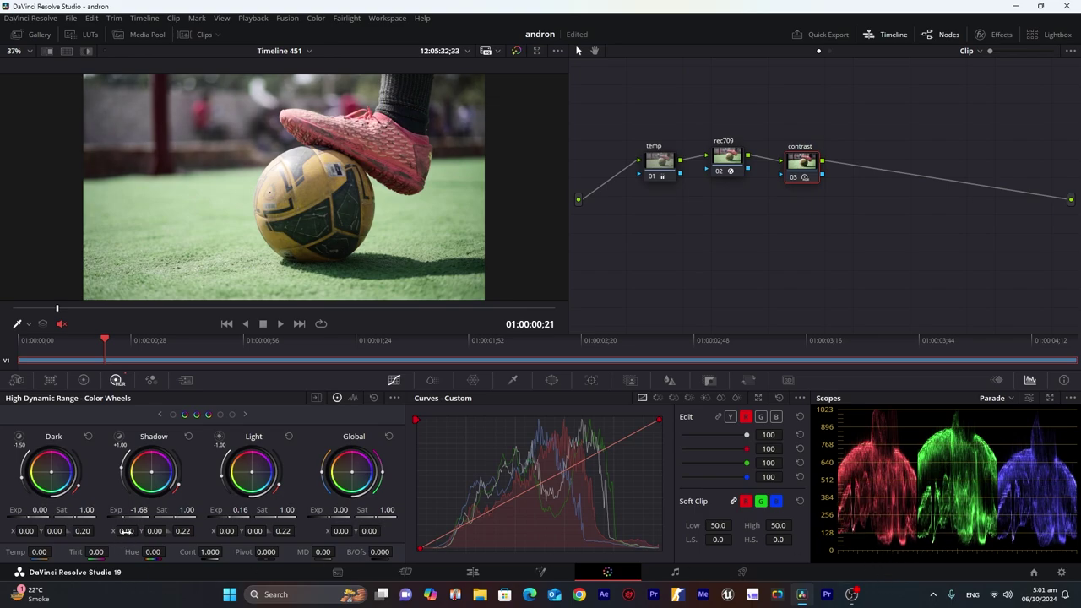
pyautogui.moveTo(124, 518); pyautogui.dragTo(123, 518)
# - Add a serial node after the contrast node and bypass the contrast node
pyautogui.click(793, 179)
pyautogui.hotkey('alt', 's')
pyautogui.moveTo(853, 168); pyautogui.dragTo(872, 159)
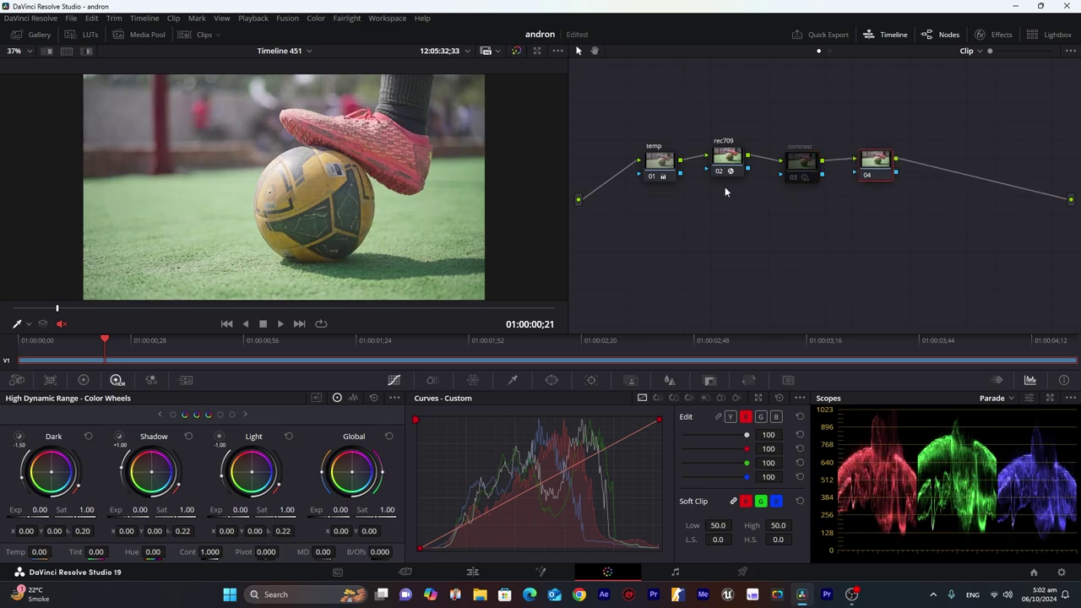
# - On node 04, lower the primaries Lift to -0.10 and raise the Gain to 1.08
pyautogui.click(85, 381)
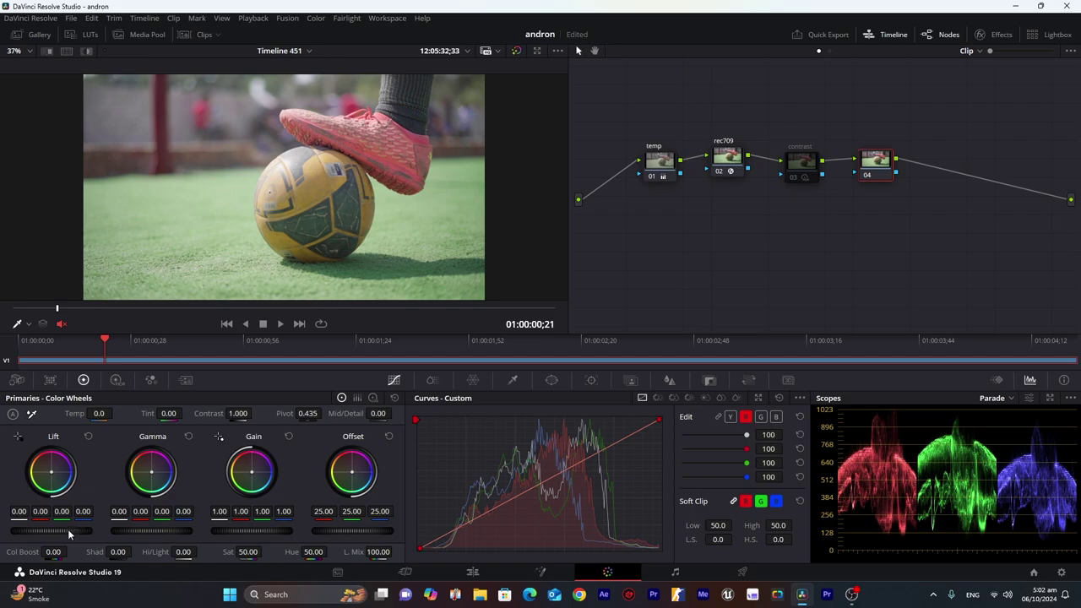
pyautogui.moveTo(68, 529); pyautogui.dragTo(44, 529)
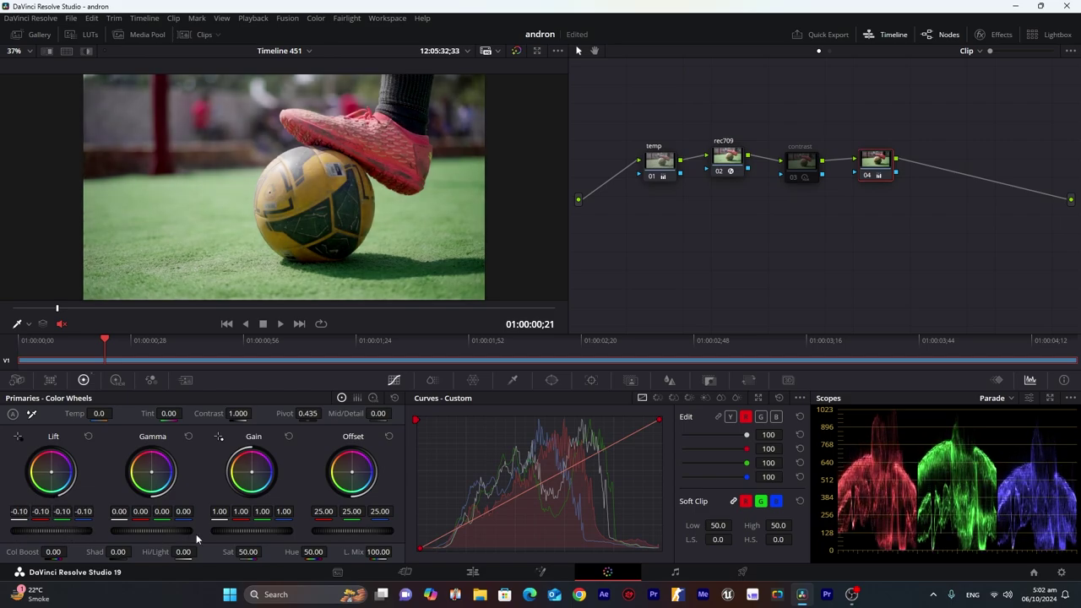
pyautogui.moveTo(221, 530); pyautogui.dragTo(237, 530)
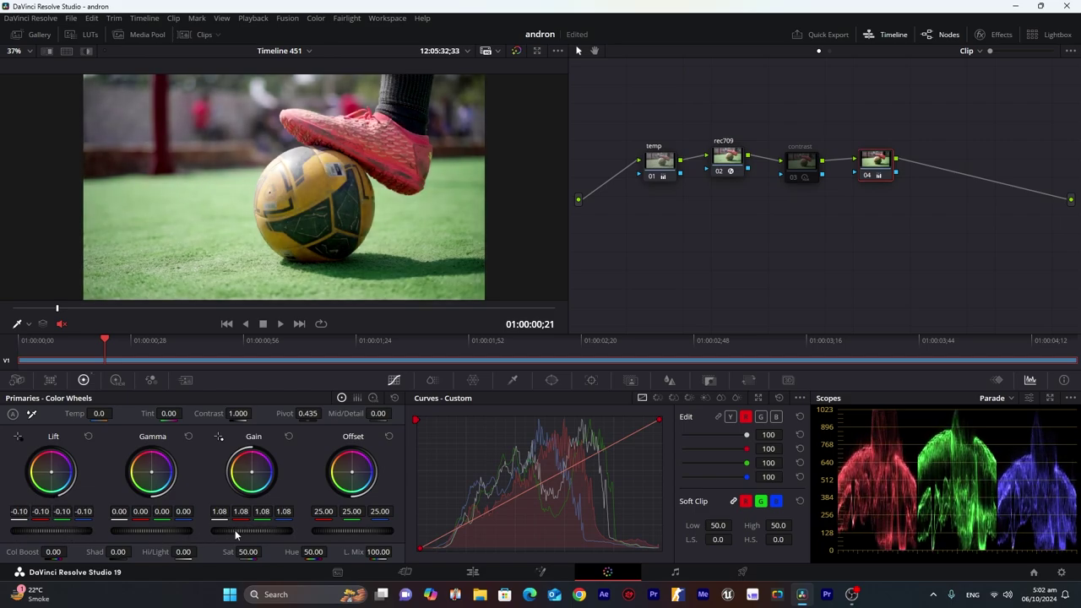
# - Move the contrast node below the chain and connect rec709 directly to node 04
pyautogui.moveTo(802, 167); pyautogui.dragTo(801, 240)
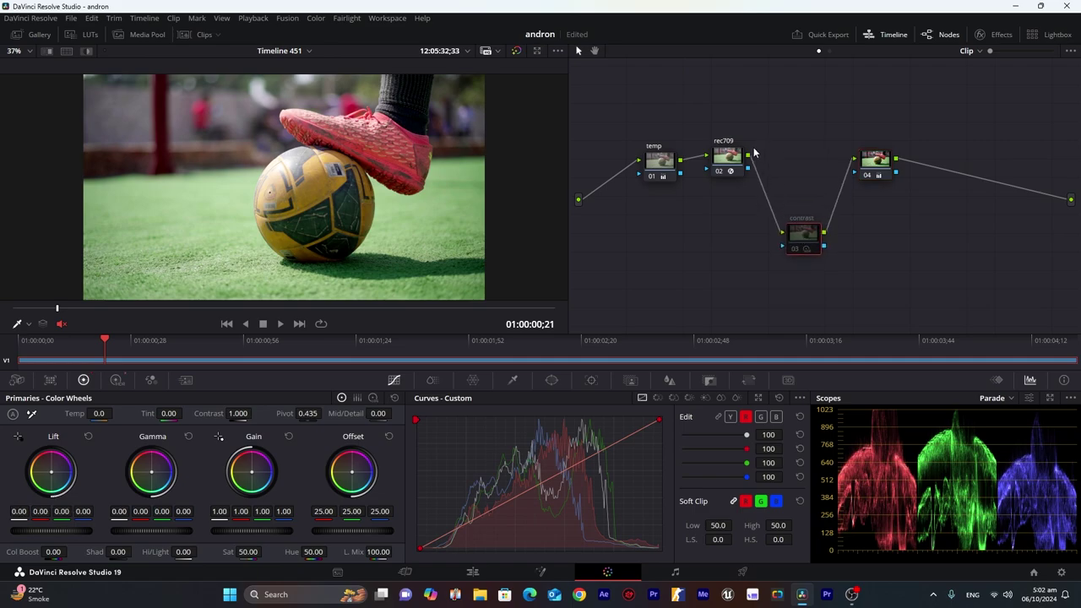
pyautogui.moveTo(749, 156); pyautogui.dragTo(854, 158)
pyautogui.click(870, 160)
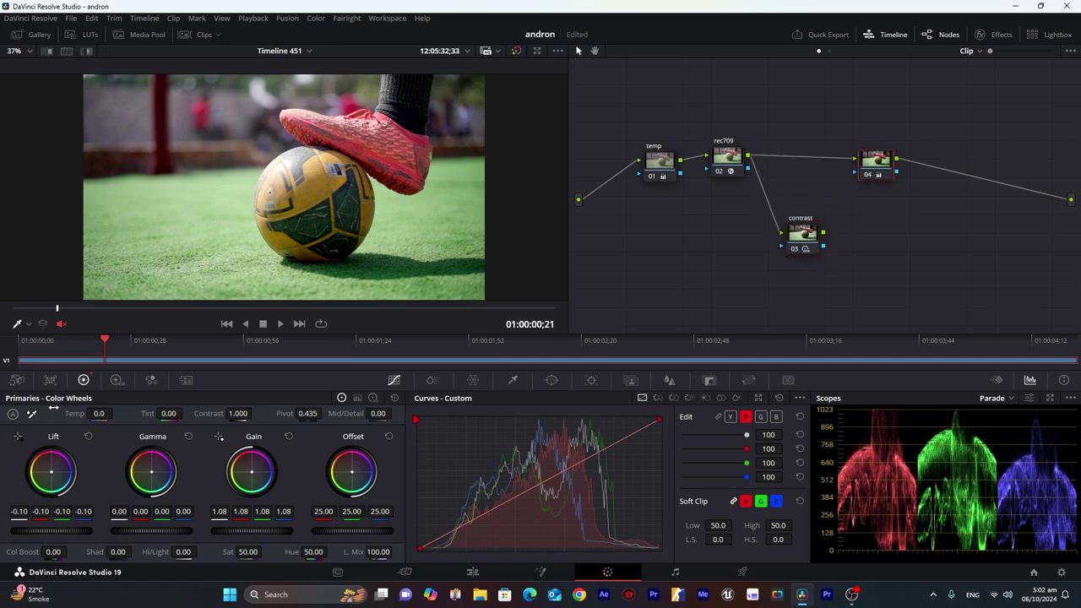
# - Compare the two contrast grades by routing first the contrast node and then node 04 to the final output
pyautogui.moveTo(824, 236); pyautogui.dragTo(1069, 203)
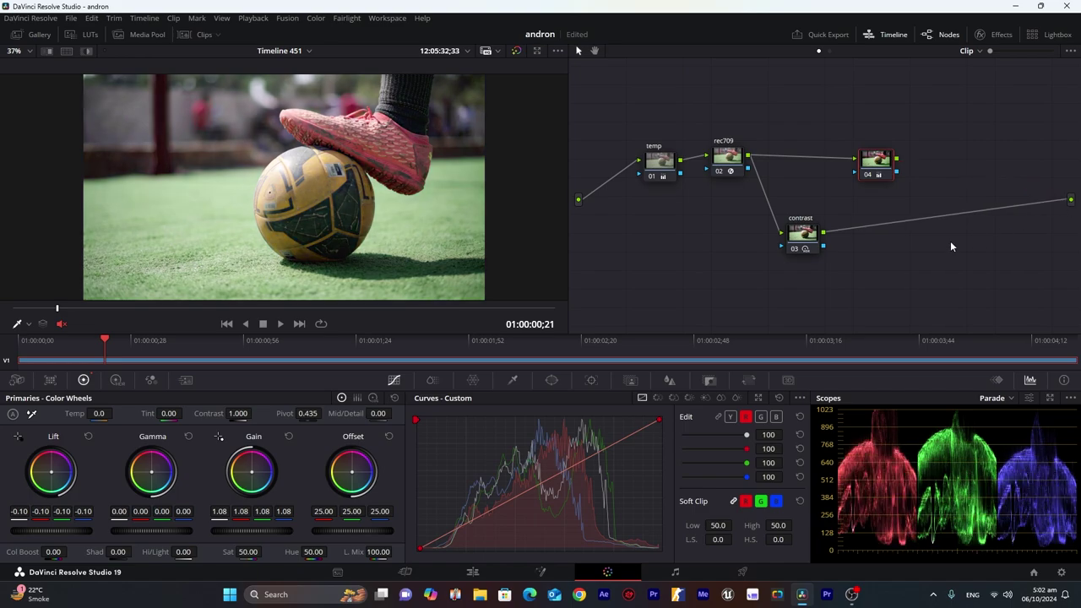
pyautogui.moveTo(811, 236); pyautogui.dragTo(828, 262)
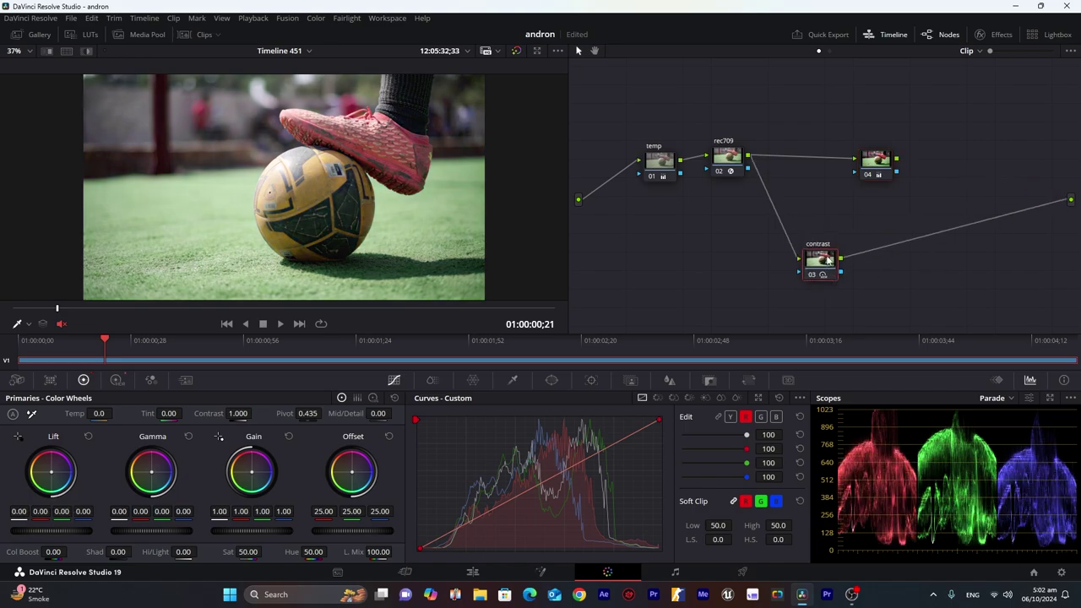
pyautogui.click(117, 380)
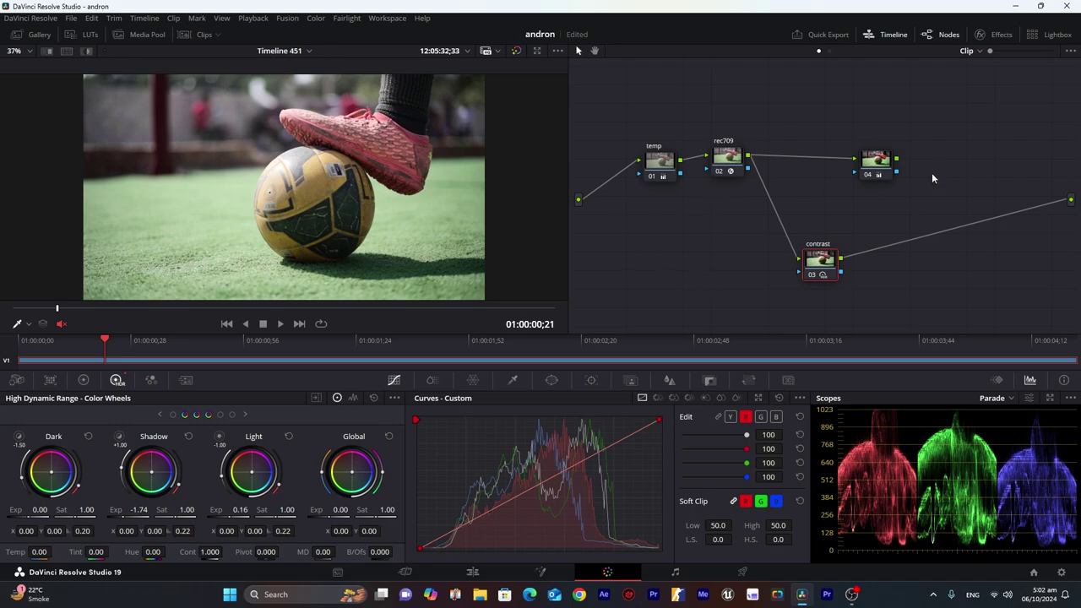
pyautogui.click(899, 160)
pyautogui.moveTo(897, 161); pyautogui.dragTo(866, 160)
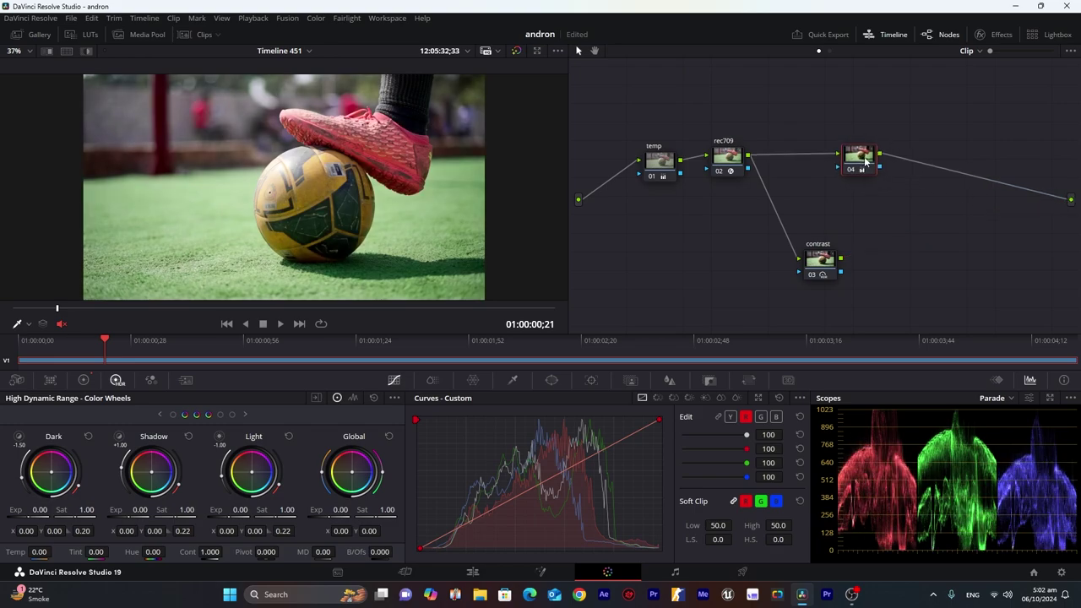
# - Delete node 04, connect the contrast node to the final output, and align it after rec709
pyautogui.press('Delete')
pyautogui.moveTo(825, 272); pyautogui.dragTo(1070, 200)
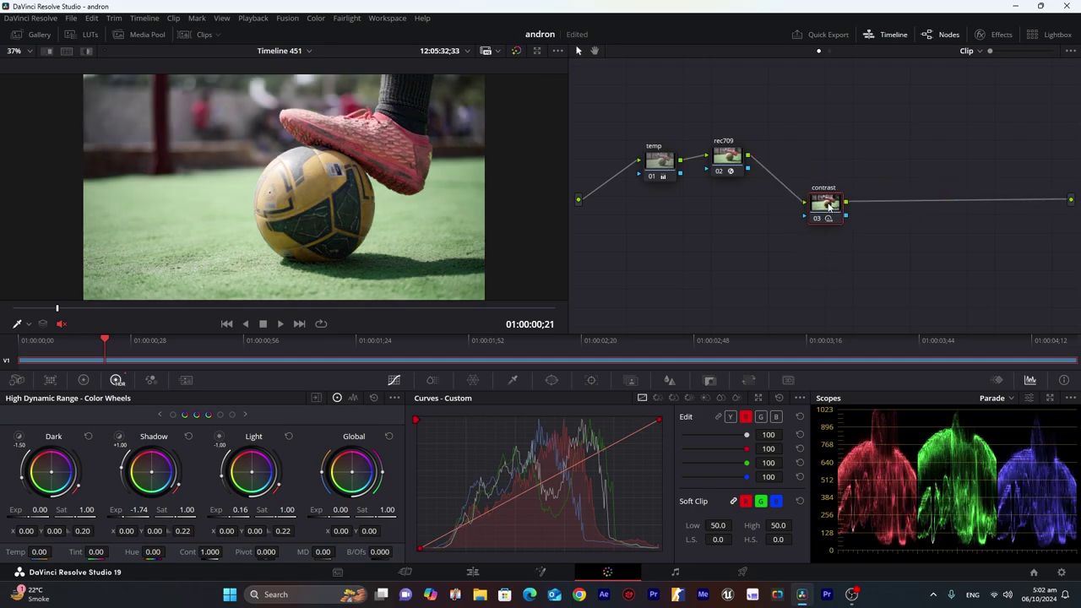
pyautogui.moveTo(832, 208); pyautogui.dragTo(814, 165)
# - Add a corrector node 04 between the contrast node and the final output
pyautogui.rightClick(738, 217)
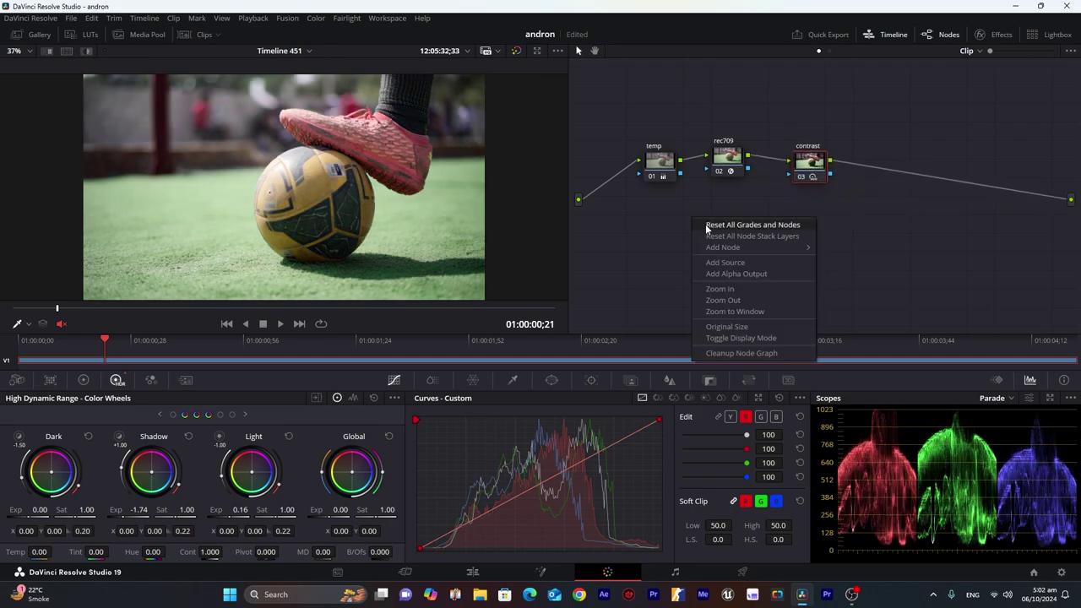
pyautogui.moveTo(718, 244)
pyautogui.click(844, 245)
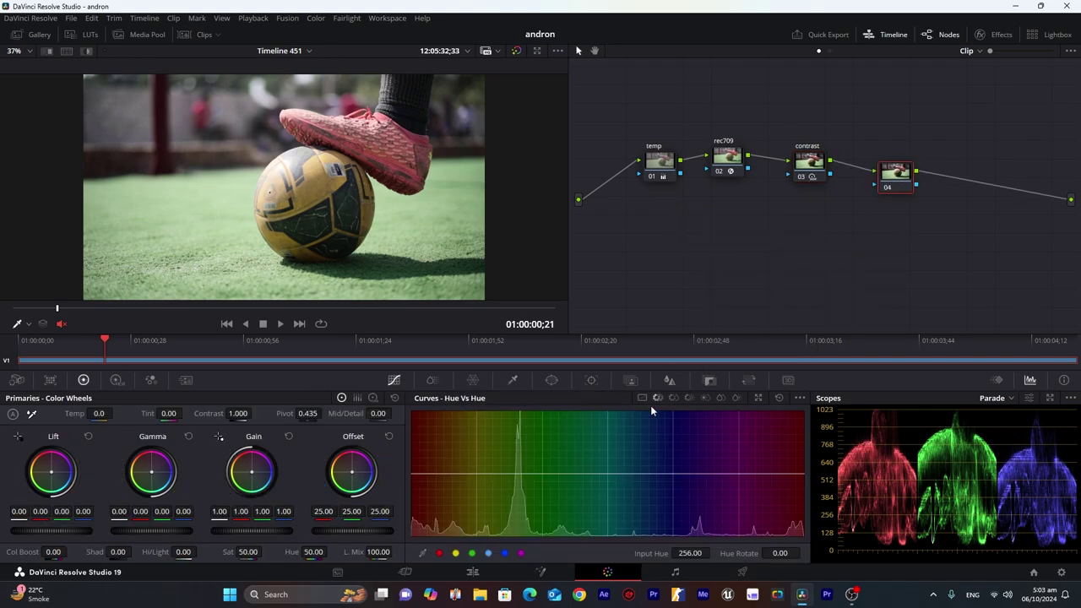
# - On node 04's Hue Vs Hue curve, add control points for the preset hues and slightly shift the red and yellow points
pyautogui.click(456, 553)
pyautogui.click(489, 553)
pyautogui.click(504, 553)
pyautogui.moveTo(412, 473); pyautogui.dragTo(413, 479)
pyautogui.click(477, 476)
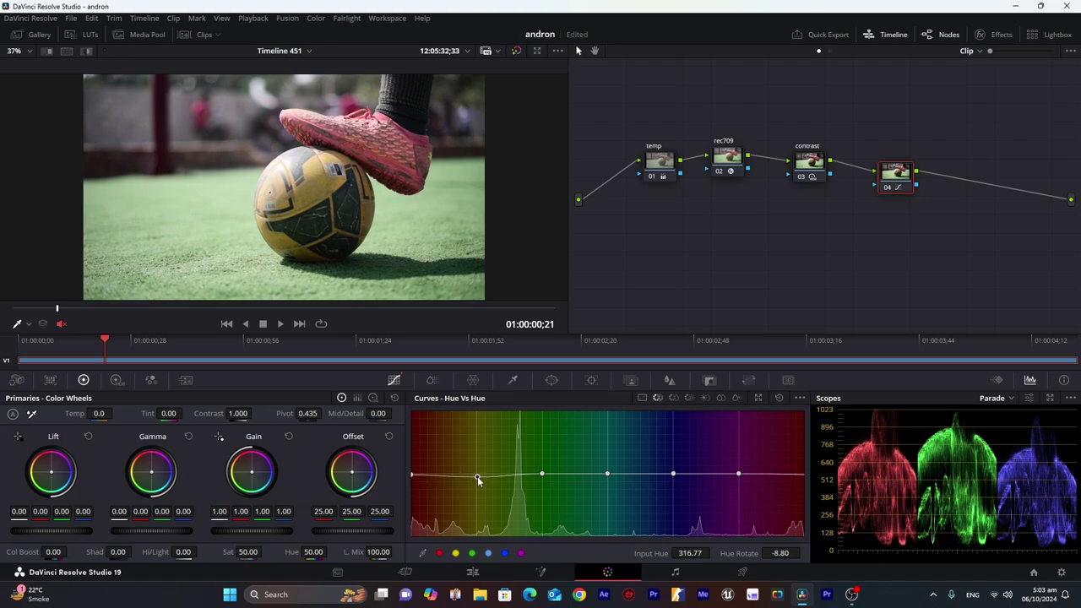
pyautogui.moveTo(478, 478); pyautogui.dragTo(478, 475)
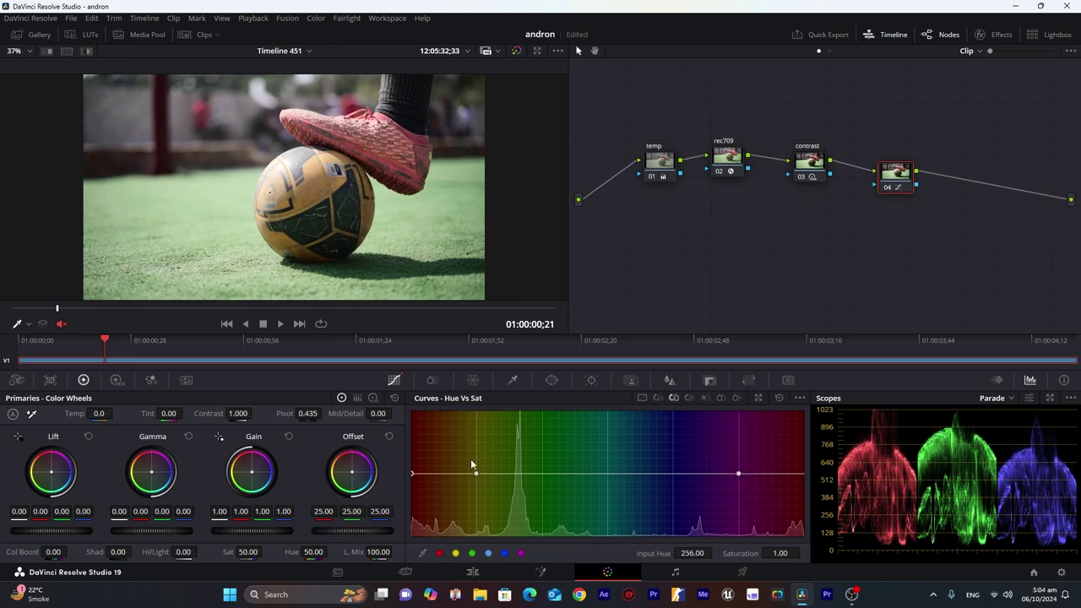
# - On the Hue Vs Sat curve, add the preset hue points and raise saturation to 1.25 for red and 1.28 for yellow
pyautogui.click(472, 553)
pyautogui.click(488, 553)
pyautogui.click(504, 553)
pyautogui.click(522, 553)
pyautogui.moveTo(413, 476)
pyautogui.mouseDown()
pyautogui.moveTo(411, 449)
pyautogui.moveTo(415, 461)
pyautogui.mouseUp()
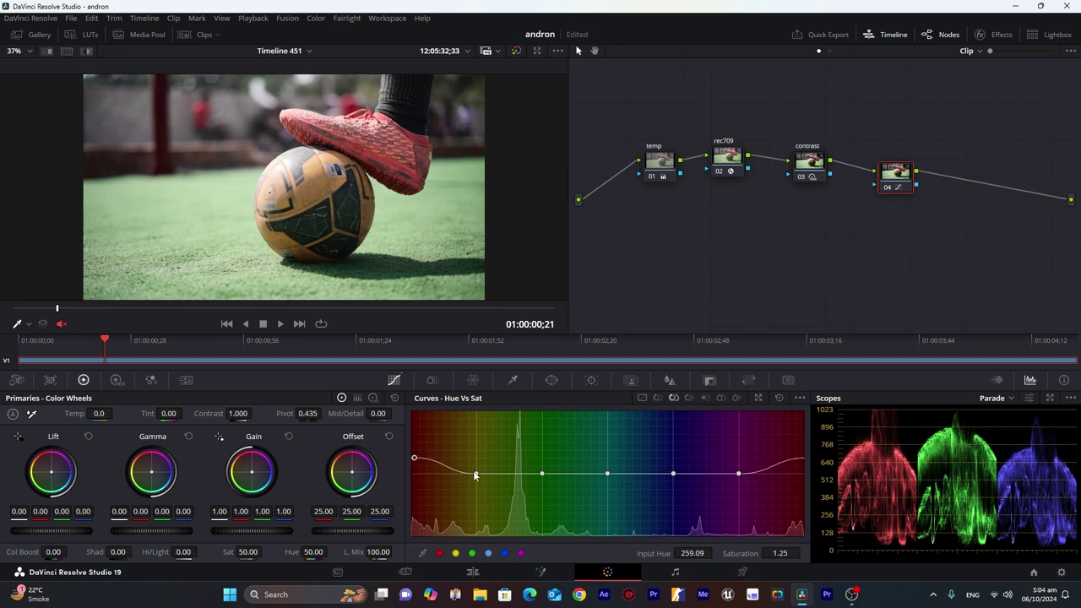
pyautogui.moveTo(477, 477); pyautogui.dragTo(475, 457)
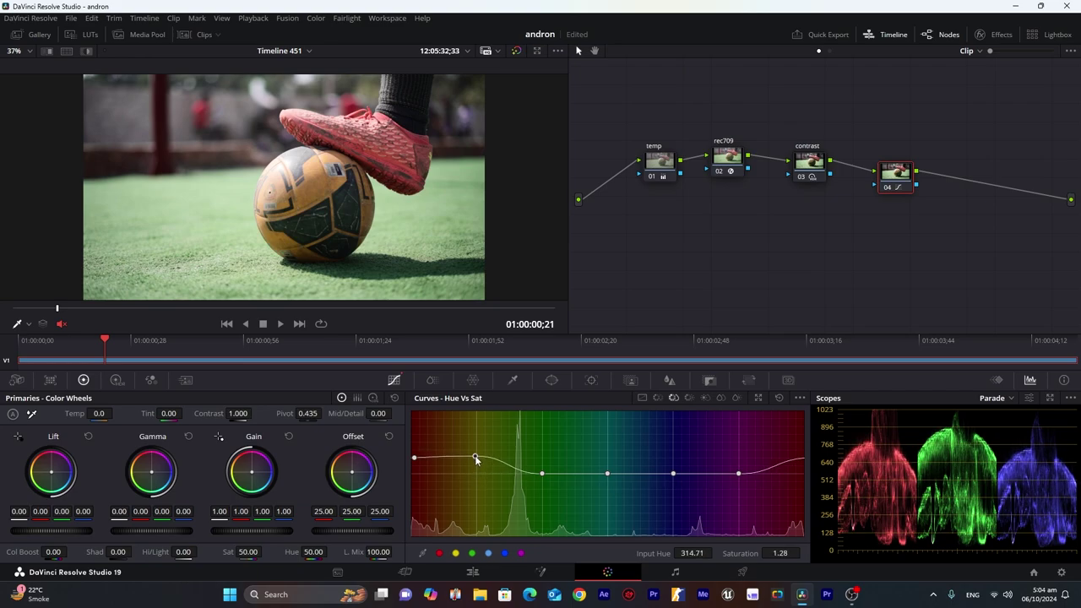
# - Raise the yellow-to-green range of the Hue Vs Sat curve further and lower the magenta point
pyautogui.moveTo(542, 474); pyautogui.dragTo(476, 447)
pyautogui.moveTo(609, 474)
pyautogui.mouseDown()
pyautogui.moveTo(612, 512)
pyautogui.moveTo(604, 472)
pyautogui.moveTo(608, 481)
pyautogui.mouseUp()
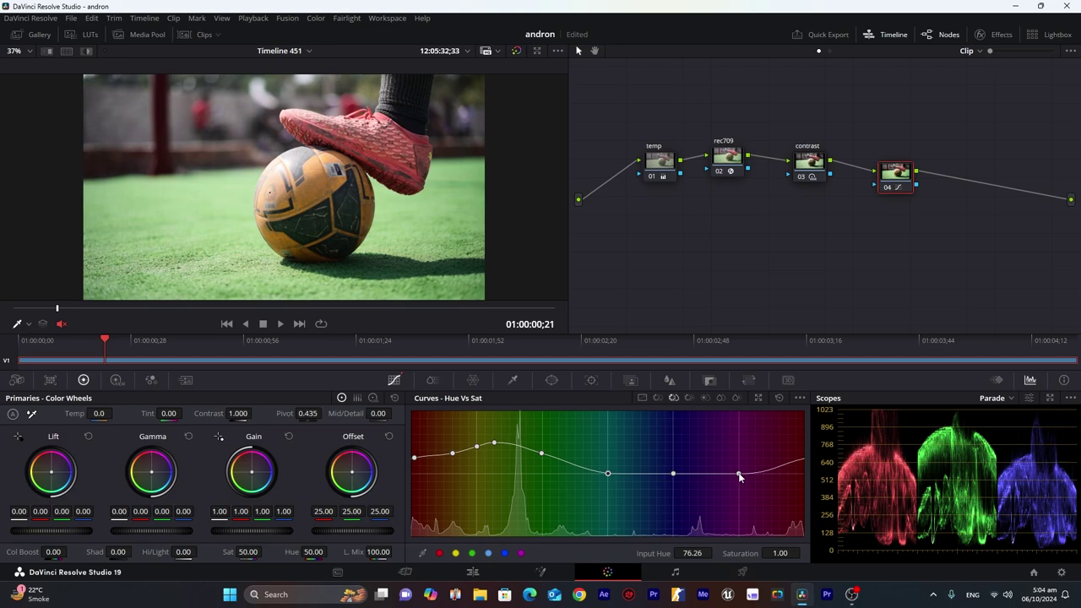
pyautogui.moveTo(740, 477)
pyautogui.mouseDown()
pyautogui.moveTo(743, 518)
pyautogui.moveTo(739, 483)
pyautogui.moveTo(742, 495)
pyautogui.mouseUp()
# - On the Hue Vs Lum curve, add preset hue points and slightly darken the green and magenta points
pyautogui.click(688, 399)
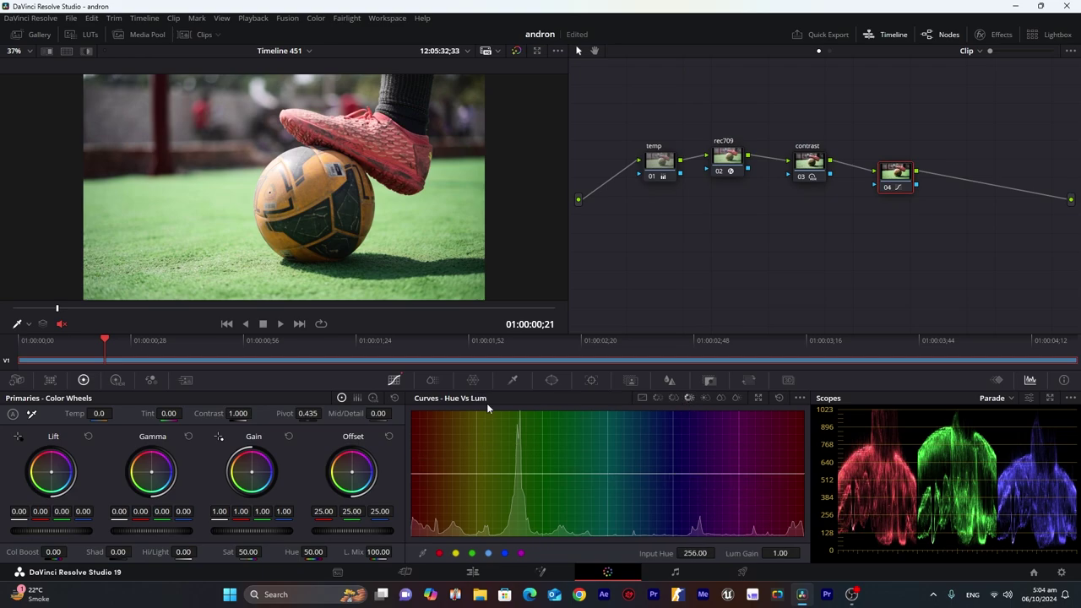
pyautogui.click(456, 553)
pyautogui.click(488, 554)
pyautogui.moveTo(543, 473); pyautogui.dragTo(545, 483)
pyautogui.moveTo(735, 475); pyautogui.dragTo(740, 480)
# - Move node 04 below contrast, add serial node 05 after it, and save the project with the Custom curves shown
pyautogui.moveTo(894, 174); pyautogui.dragTo(812, 227)
pyautogui.hotkey('alt', 's')
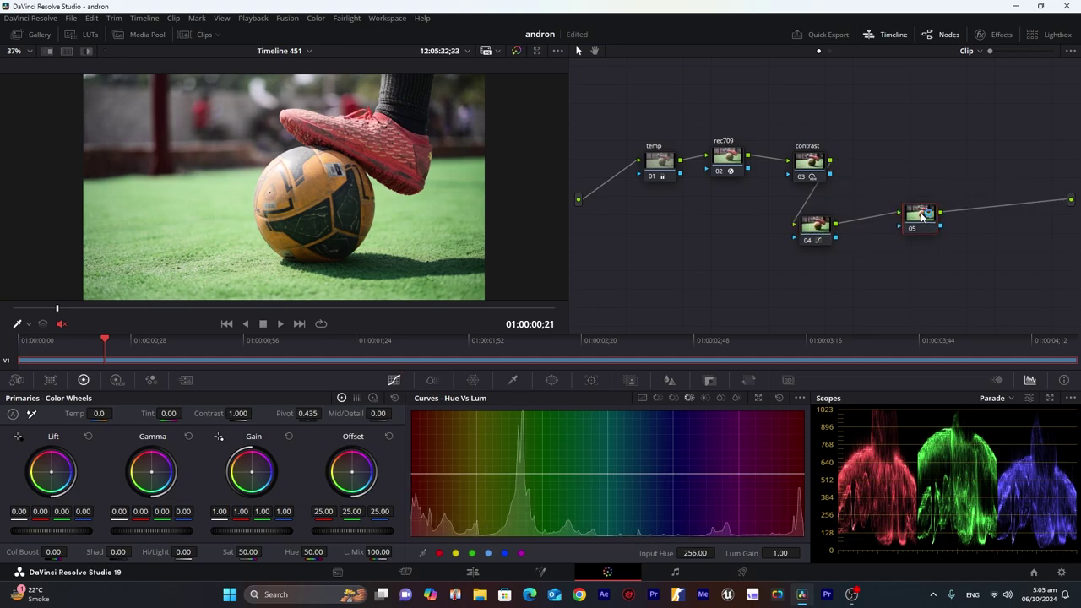
pyautogui.moveTo(920, 211); pyautogui.dragTo(909, 175)
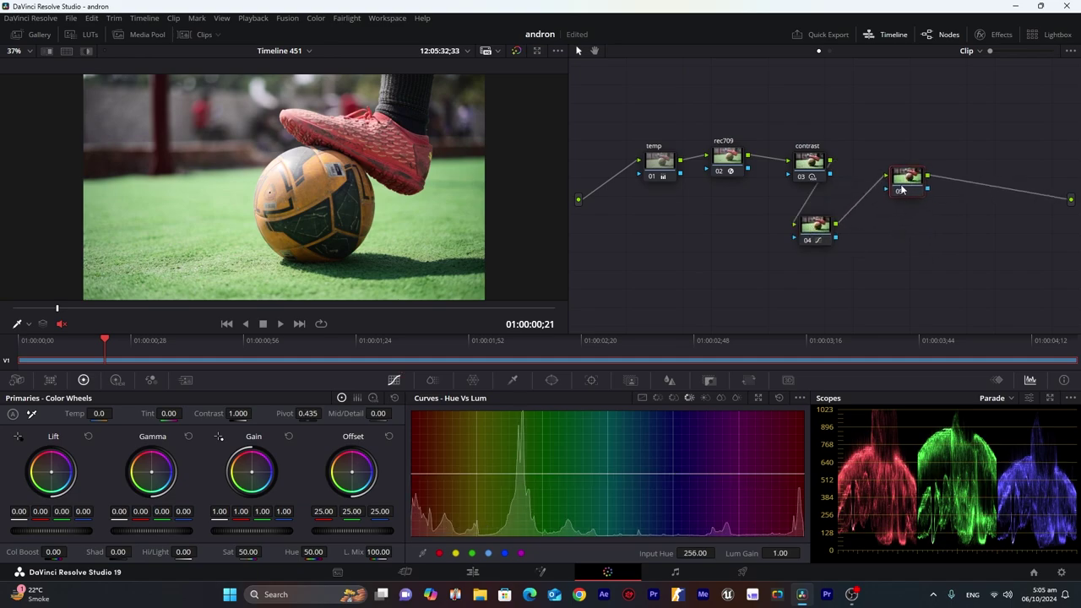
pyautogui.click(394, 381)
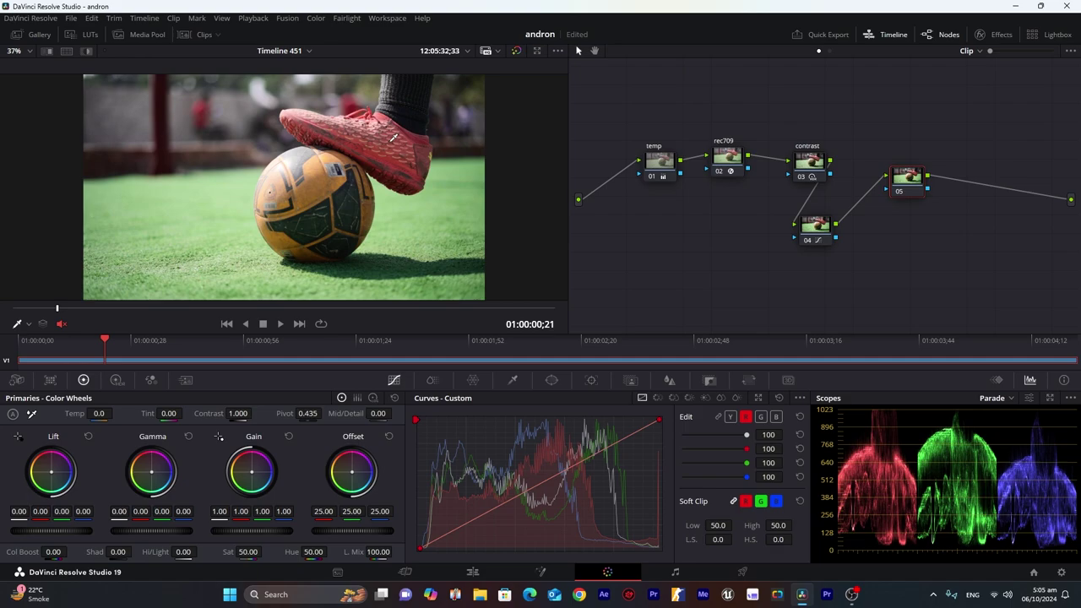
pyautogui.hotkey('ctrl', 's')
# - On node 05, warm the Gamma wheel to green 0.01 and blue -0.07, resetting a trial cool tint on the Lift wheel
pyautogui.moveTo(153, 477); pyautogui.dragTo(148, 475)
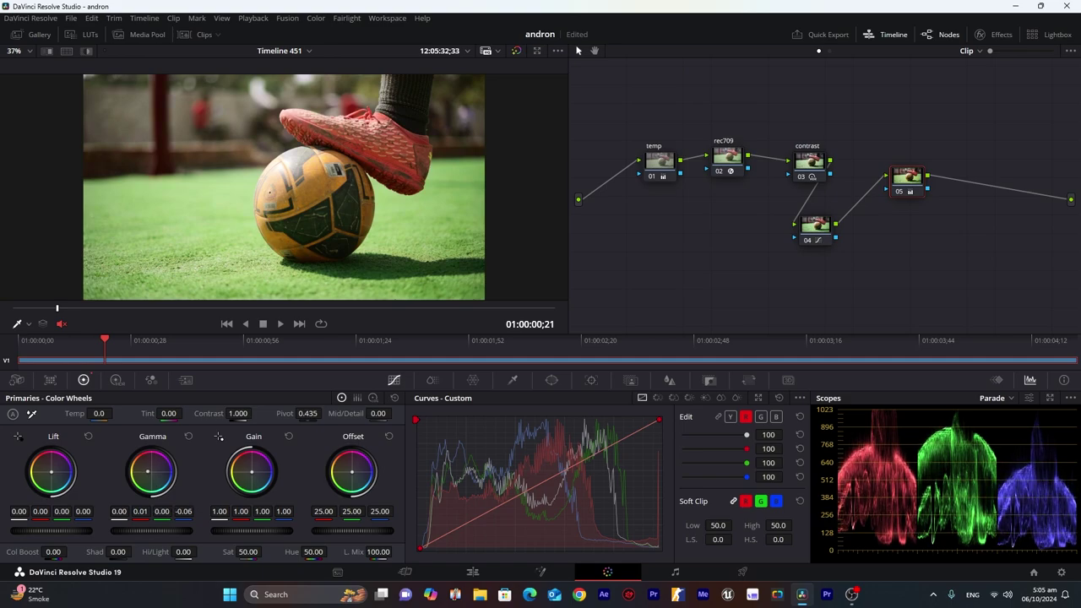
pyautogui.moveTo(54, 478); pyautogui.dragTo(54, 475)
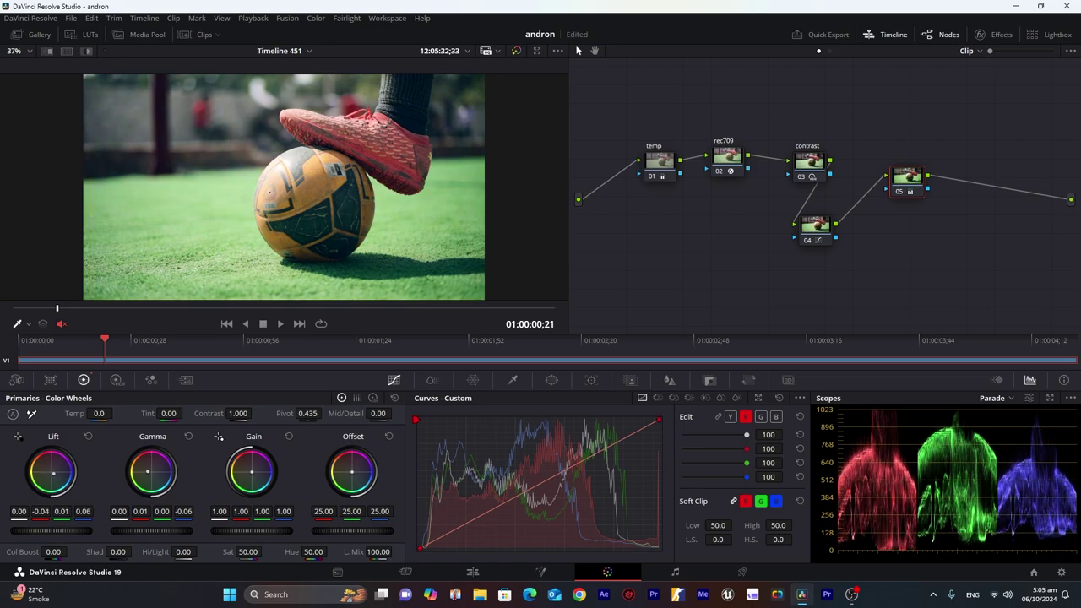
pyautogui.click(88, 436)
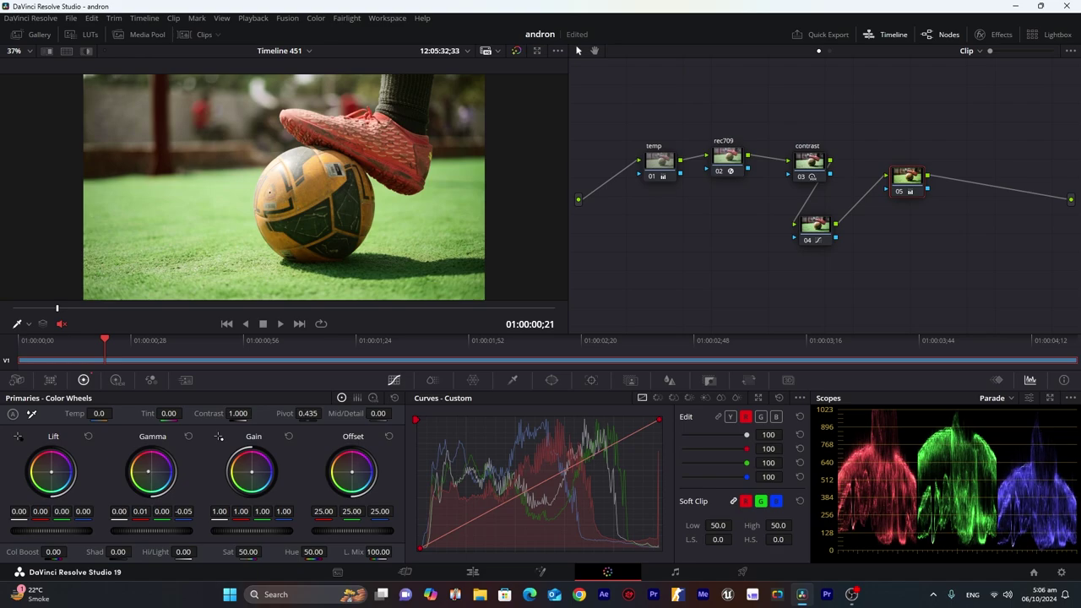
pyautogui.moveTo(148, 472); pyautogui.dragTo(147, 473)
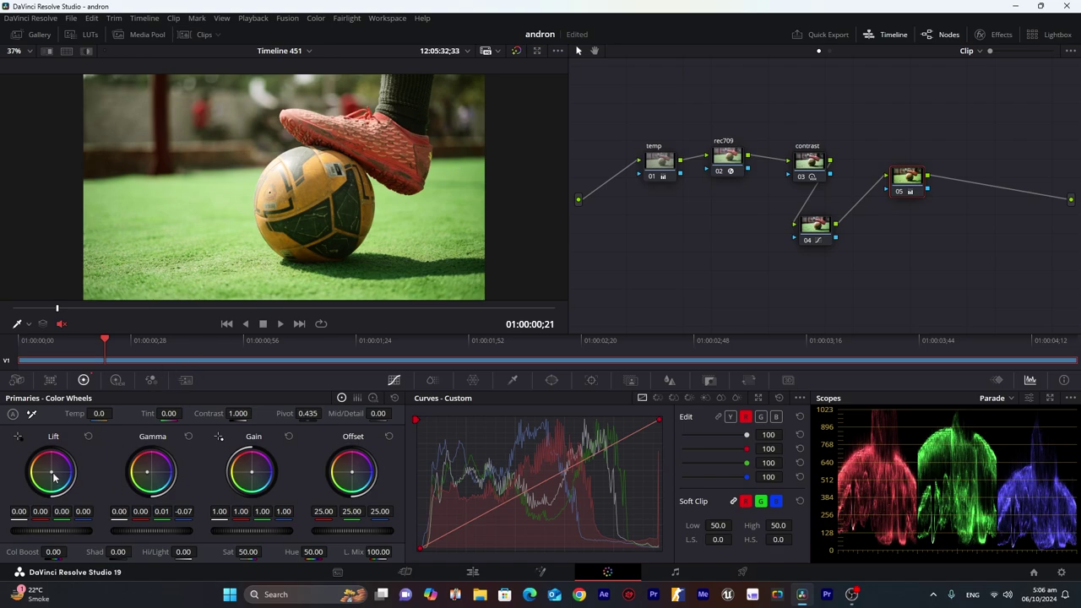
# - Tint Lift to green -0.01 and blue 0.06, set Gain to red 0.95, green 1.02, blue 0.91, and save the project
pyautogui.moveTo(50, 472); pyautogui.dragTo(53, 473)
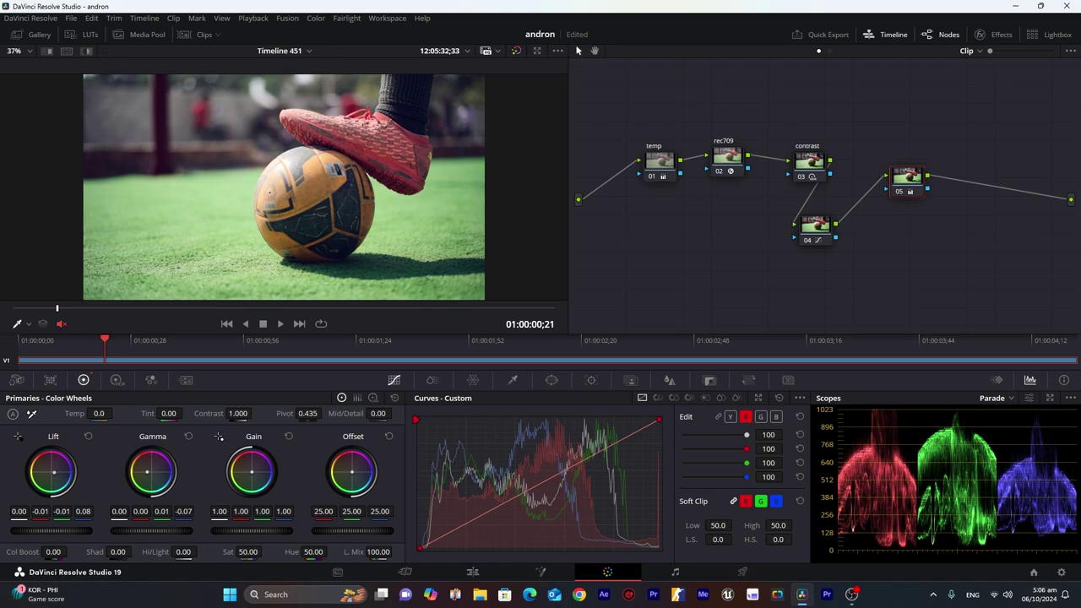
pyautogui.moveTo(53, 472); pyautogui.dragTo(53, 471)
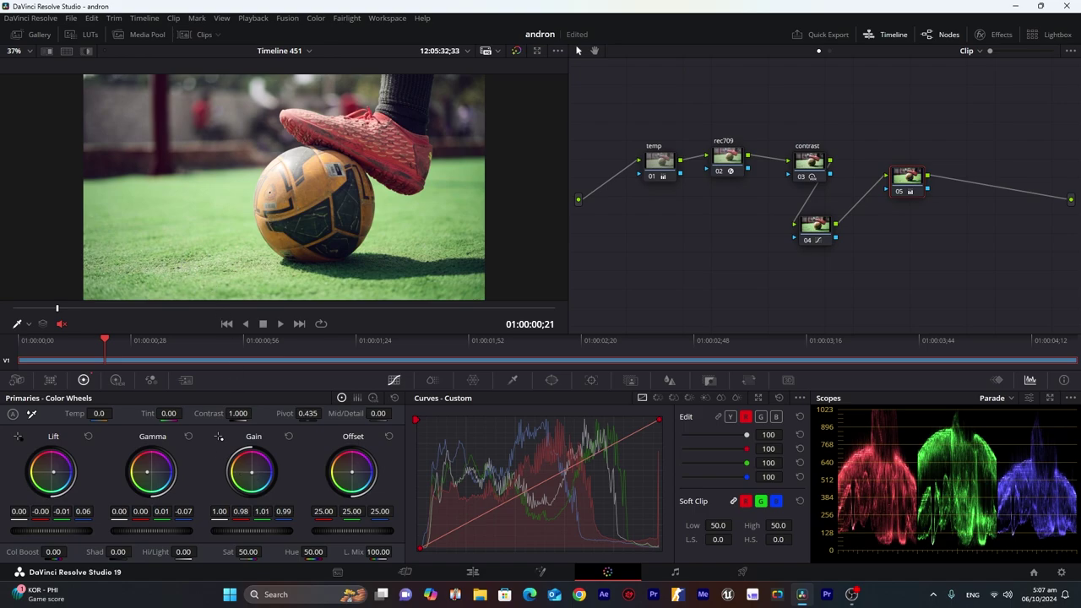
pyautogui.moveTo(252, 472); pyautogui.dragTo(245, 472)
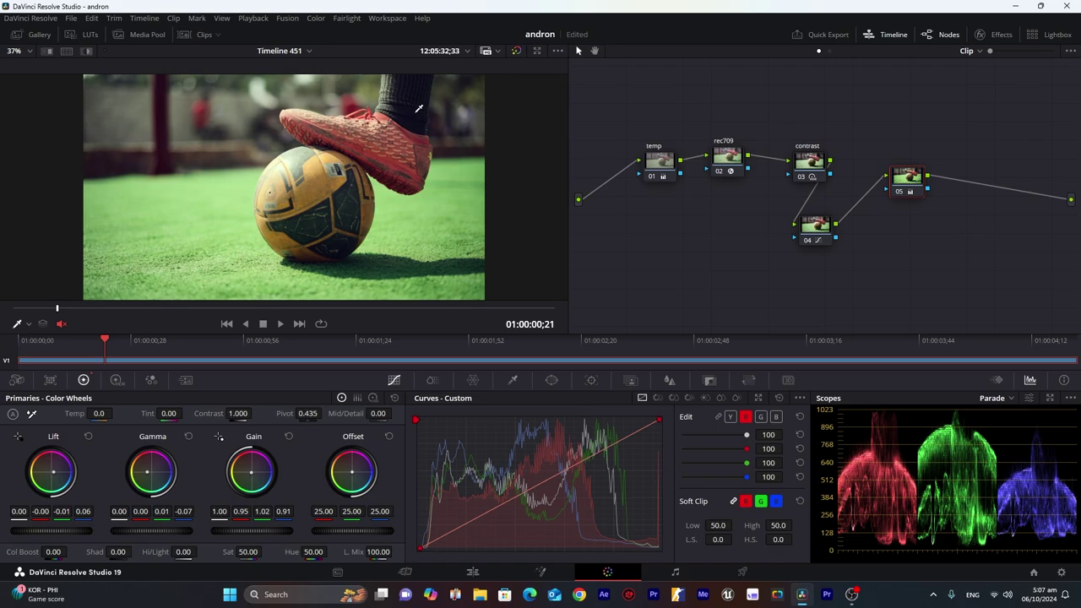
pyautogui.hotkey('ctrl', 's')
# - On node 05's Custom curves, slightly lower the white point and nudge the black point of the blue, green and red channels
pyautogui.click(776, 416)
pyautogui.moveTo(660, 420); pyautogui.dragTo(664, 422)
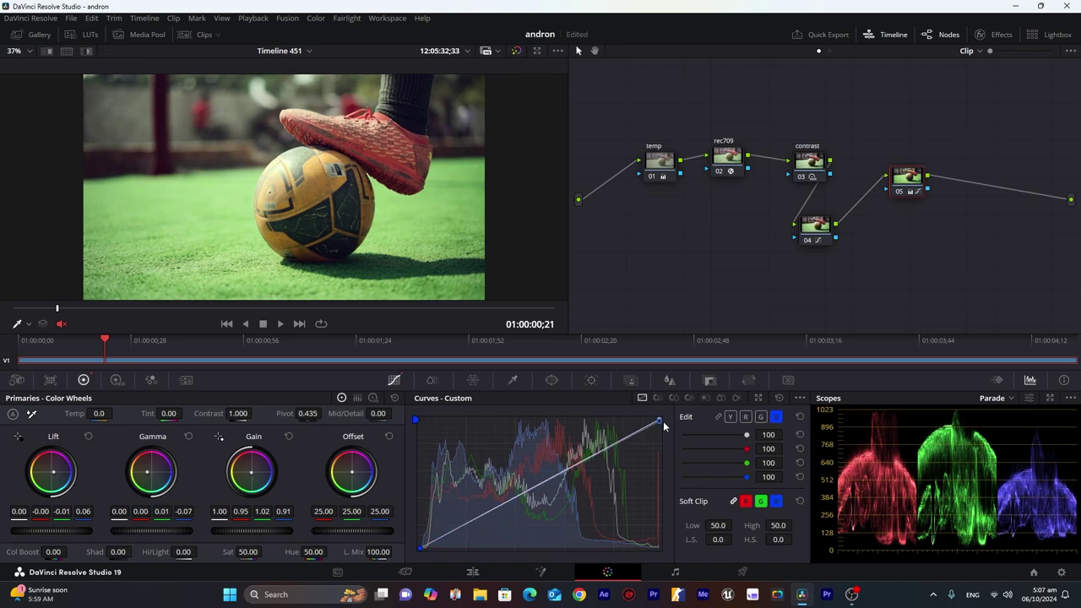
pyautogui.click(420, 547)
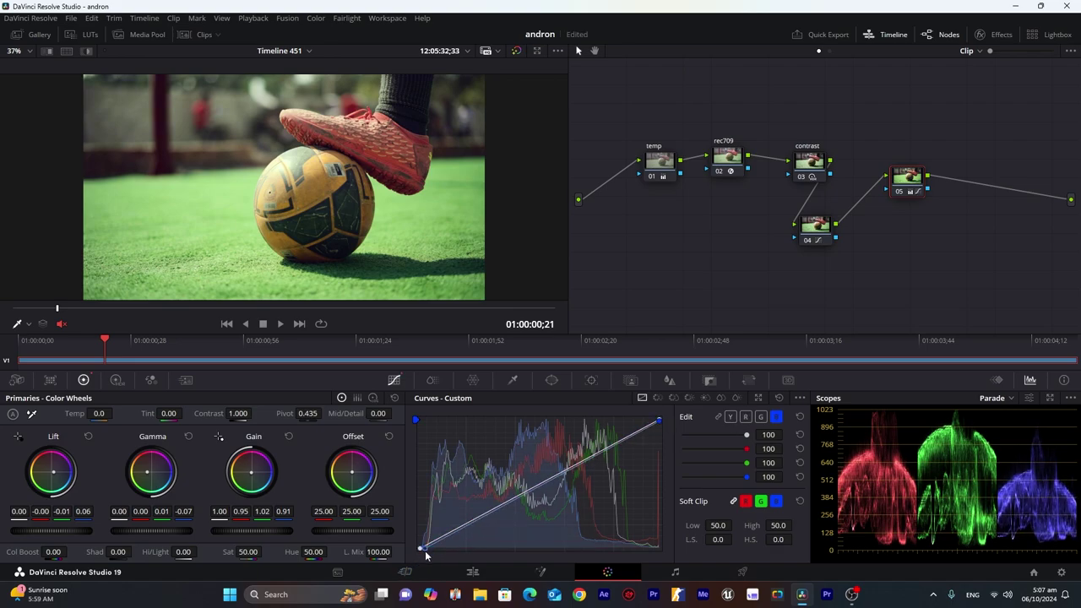
pyautogui.click(760, 416)
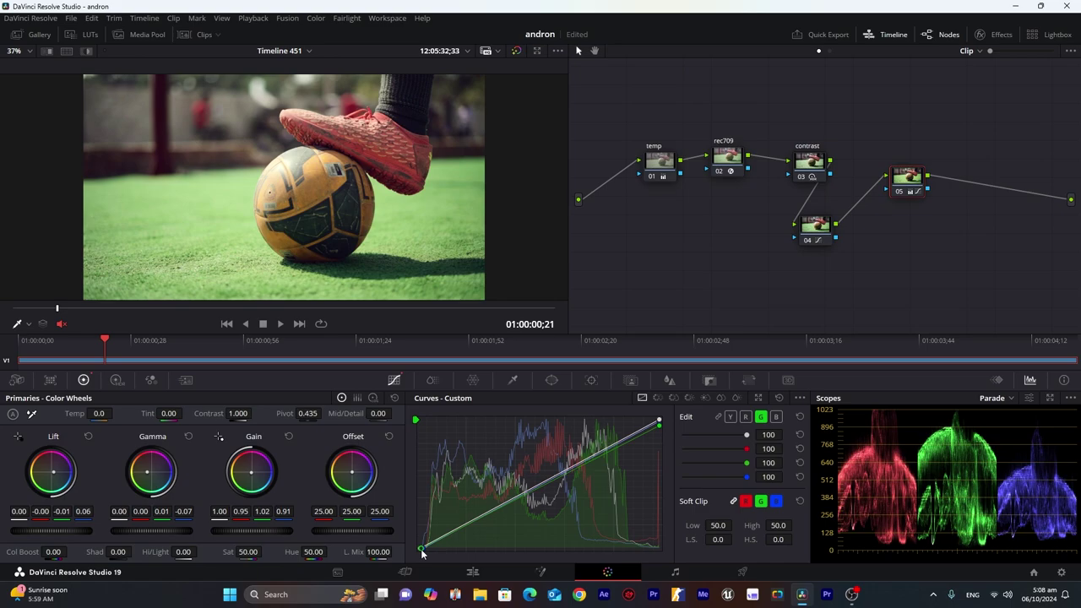
pyautogui.click(746, 417)
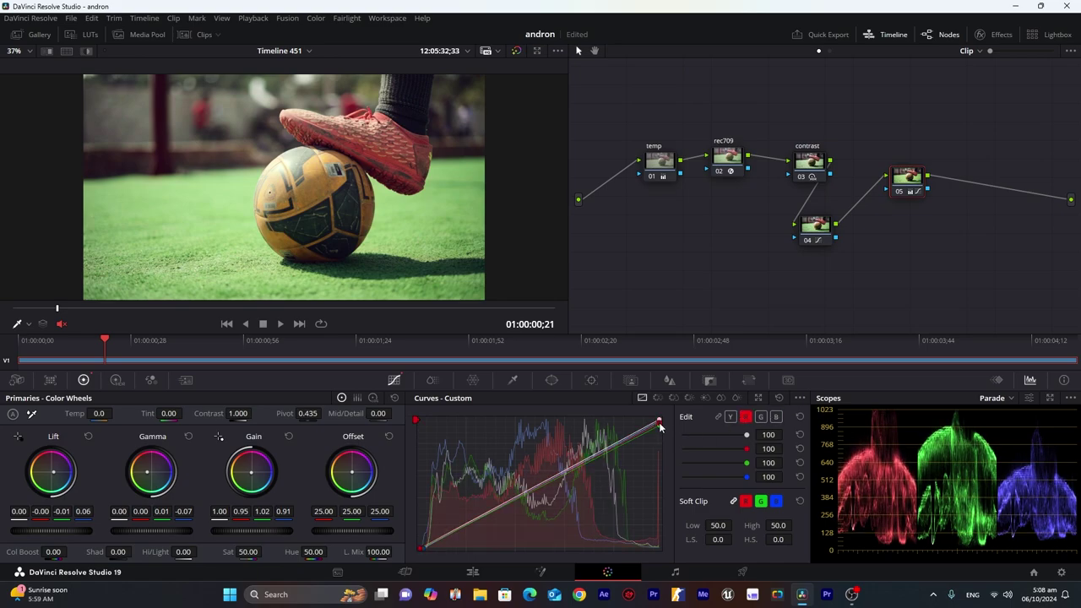
pyautogui.moveTo(419, 548); pyautogui.dragTo(422, 549)
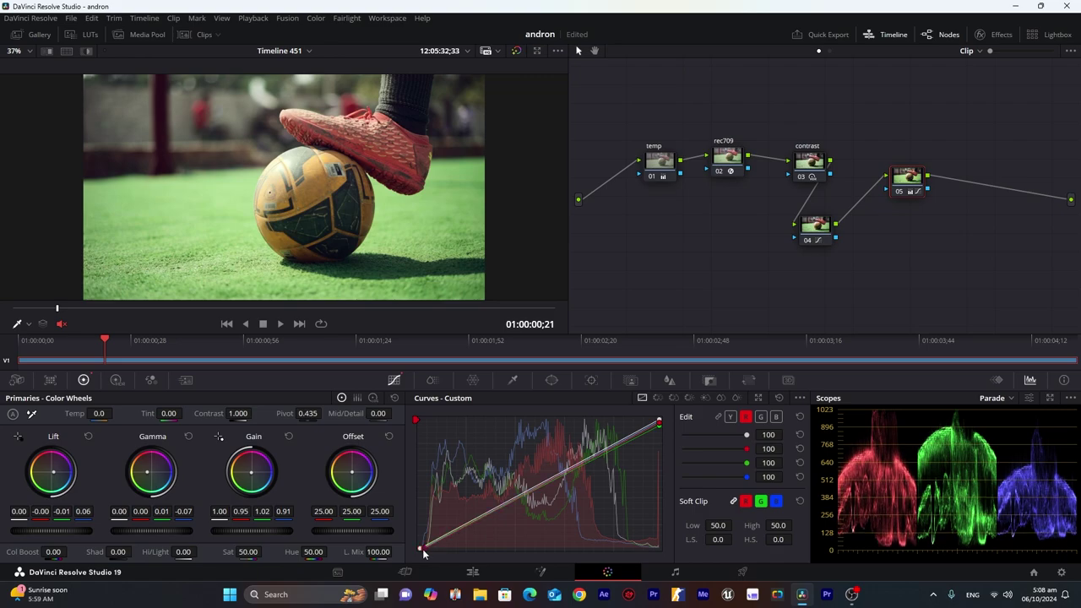
# - Add slightly lowered midtone points to the red, green and blue curves, and compare the image with node 05 off and on
pyautogui.click(528, 496)
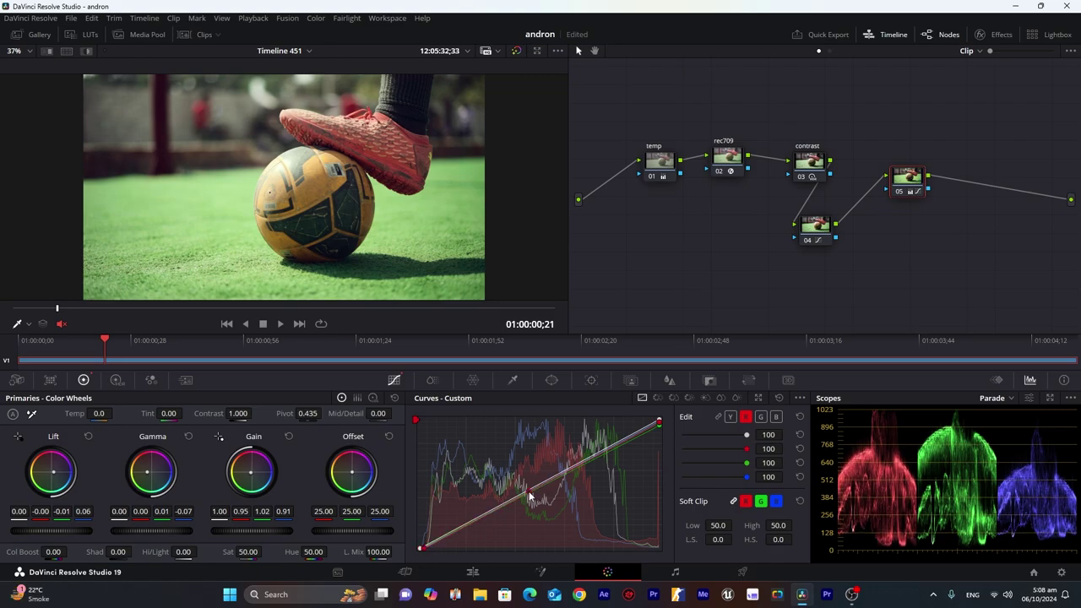
pyautogui.click(762, 417)
pyautogui.moveTo(531, 491); pyautogui.dragTo(529, 502)
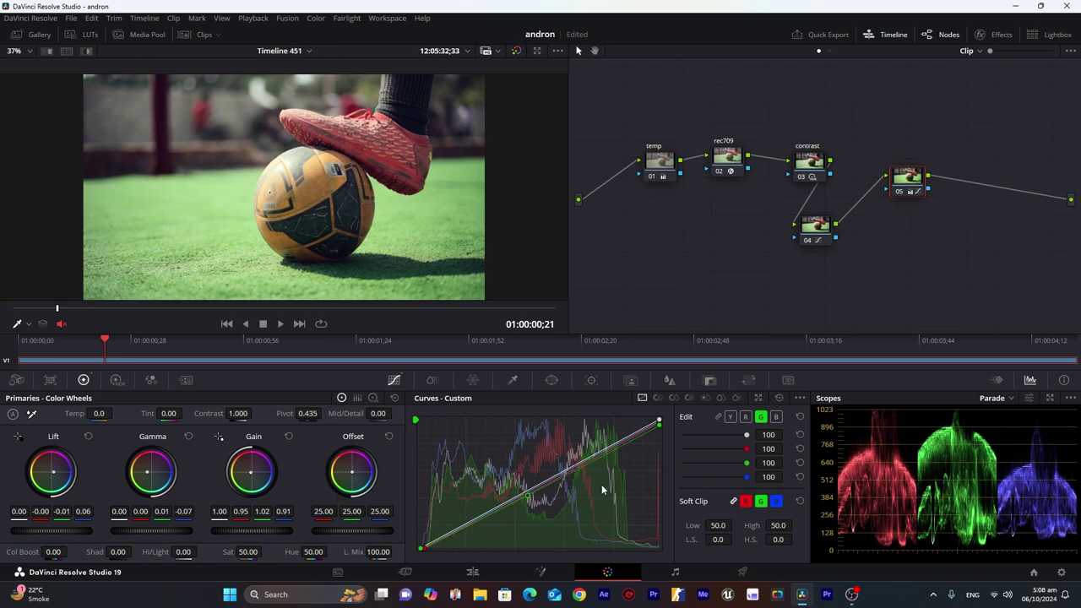
pyautogui.click(777, 416)
pyautogui.click(530, 494)
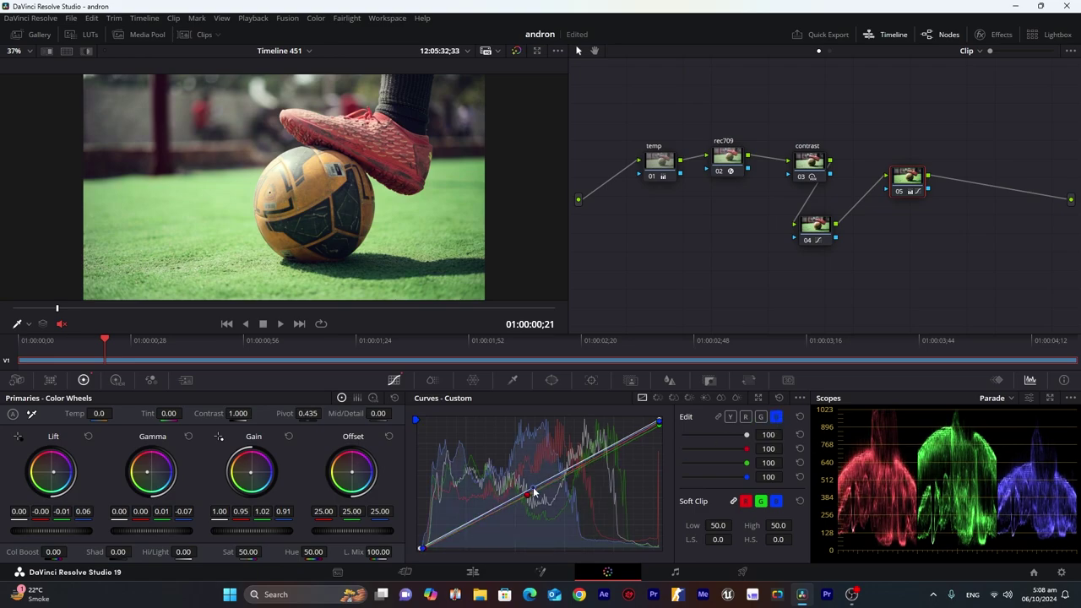
pyautogui.moveTo(533, 492); pyautogui.dragTo(530, 499)
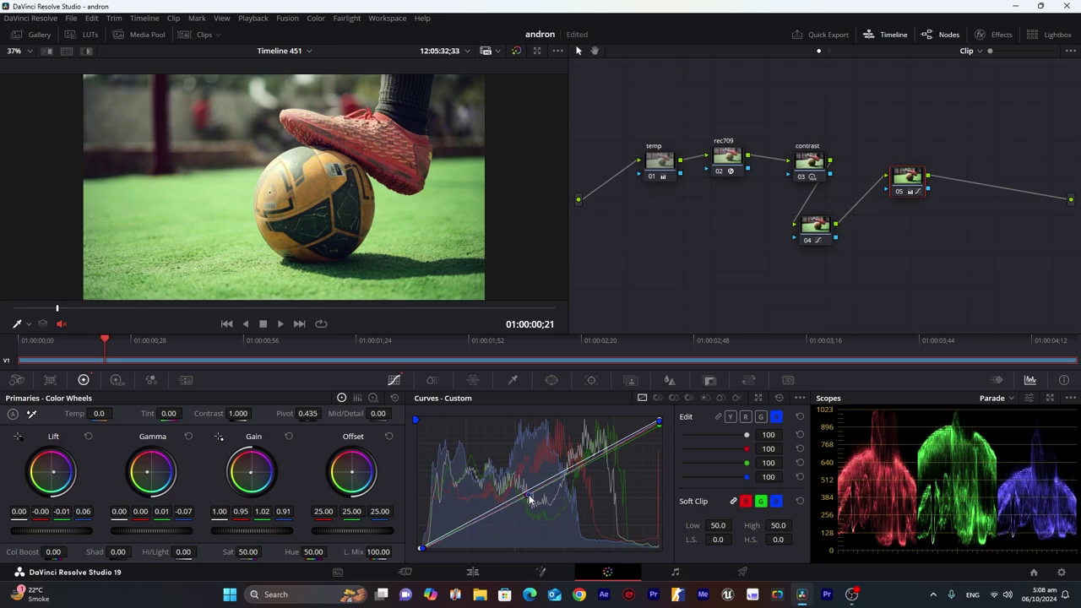
pyautogui.click(901, 192)
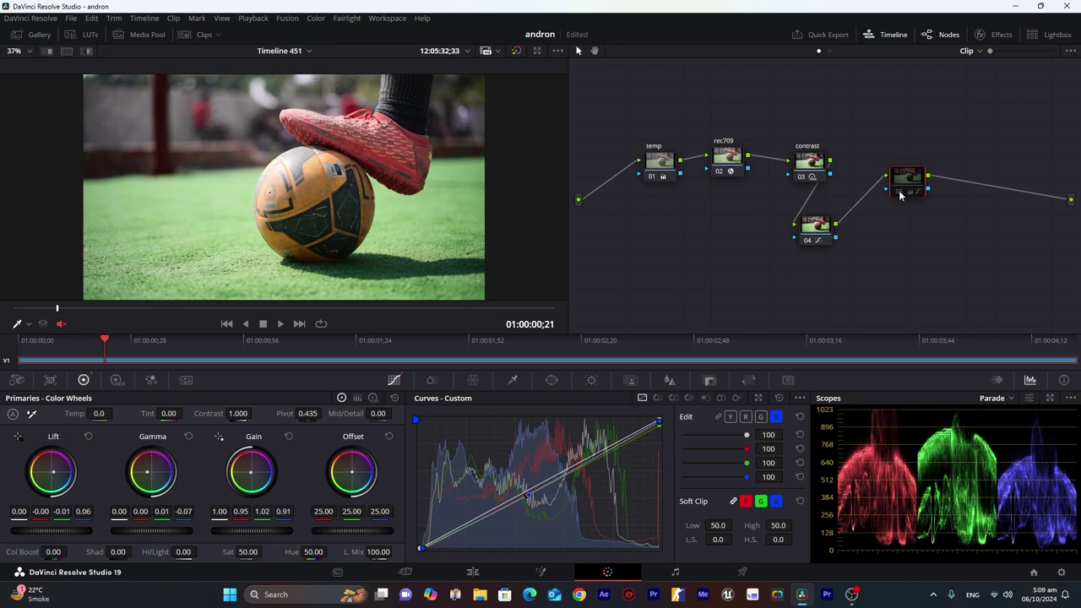
pyautogui.click(901, 194)
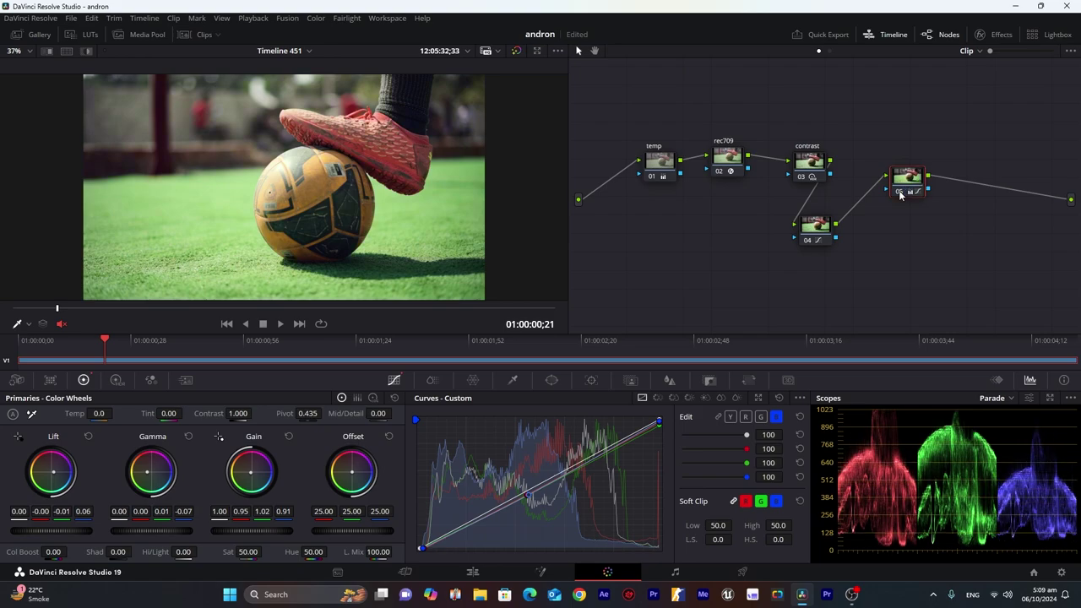
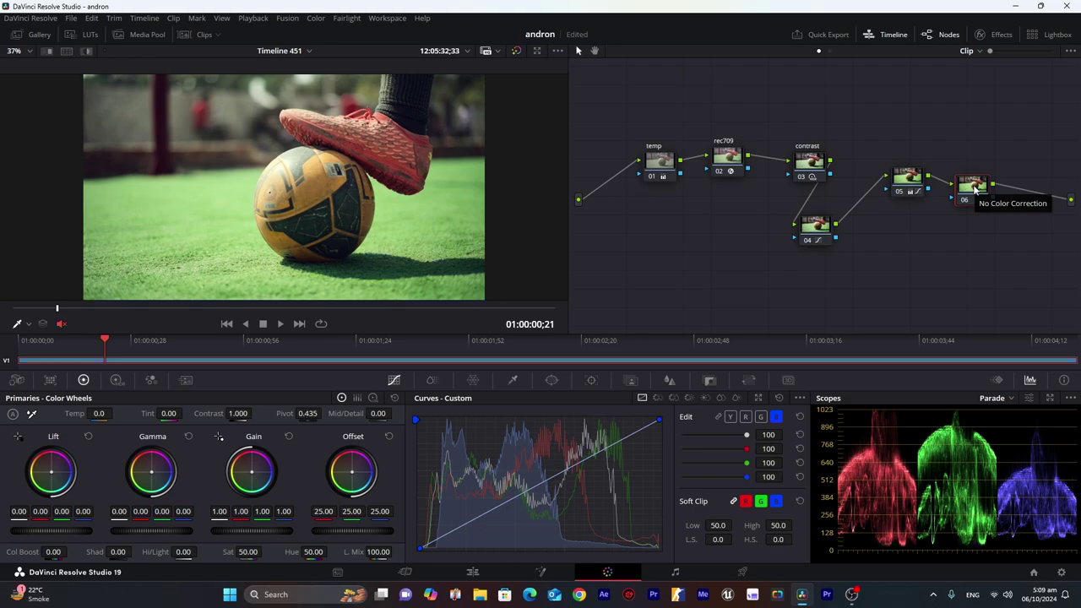
# - Try desaturating the darkest and brightest tones to 0.00 with the Lum Vs Sat curve on the new node 06
pyautogui.click(703, 398)
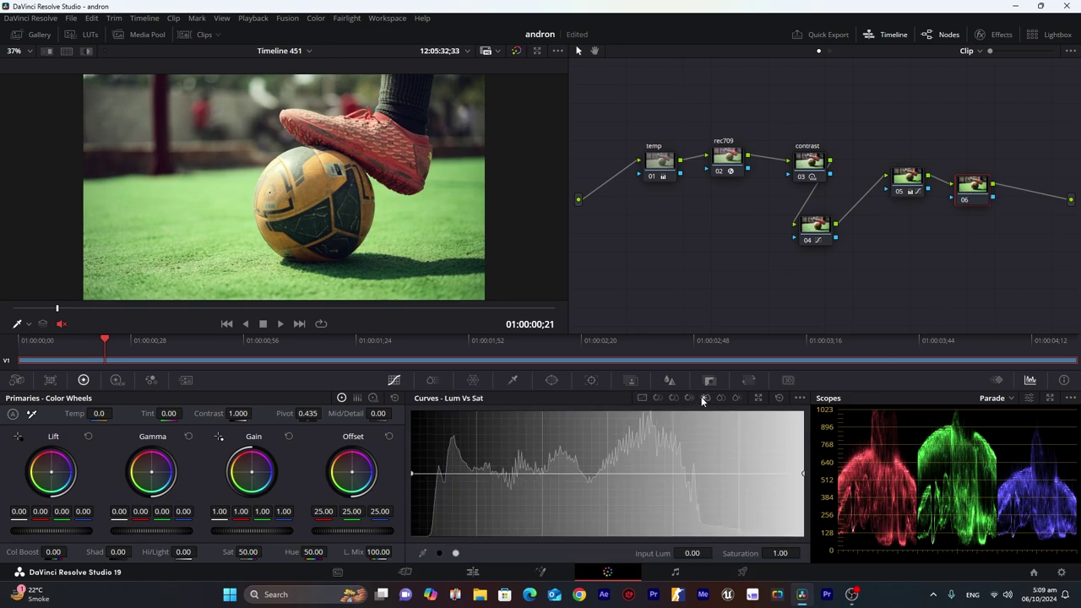
pyautogui.click(455, 553)
pyautogui.click(438, 553)
pyautogui.moveTo(804, 478); pyautogui.dragTo(797, 549)
pyautogui.moveTo(412, 473); pyautogui.dragTo(416, 551)
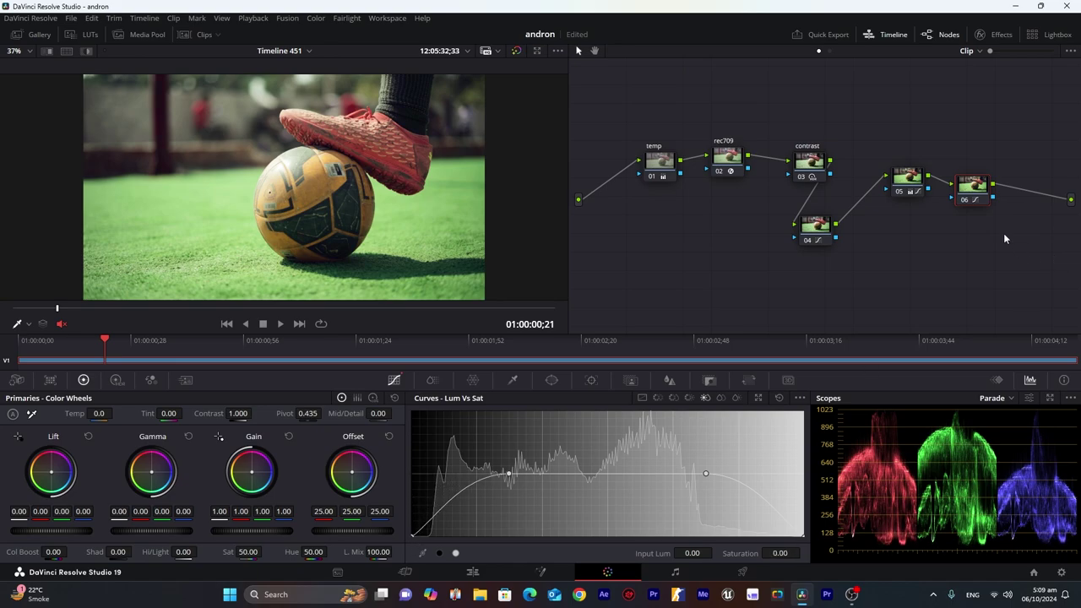
# - Compare the image with node 06 off and on, and reset that node's grade
pyautogui.click(967, 201)
pyautogui.click(966, 201)
pyautogui.click(966, 201)
pyautogui.click(966, 200)
pyautogui.rightClick(975, 193)
pyautogui.click(978, 190)
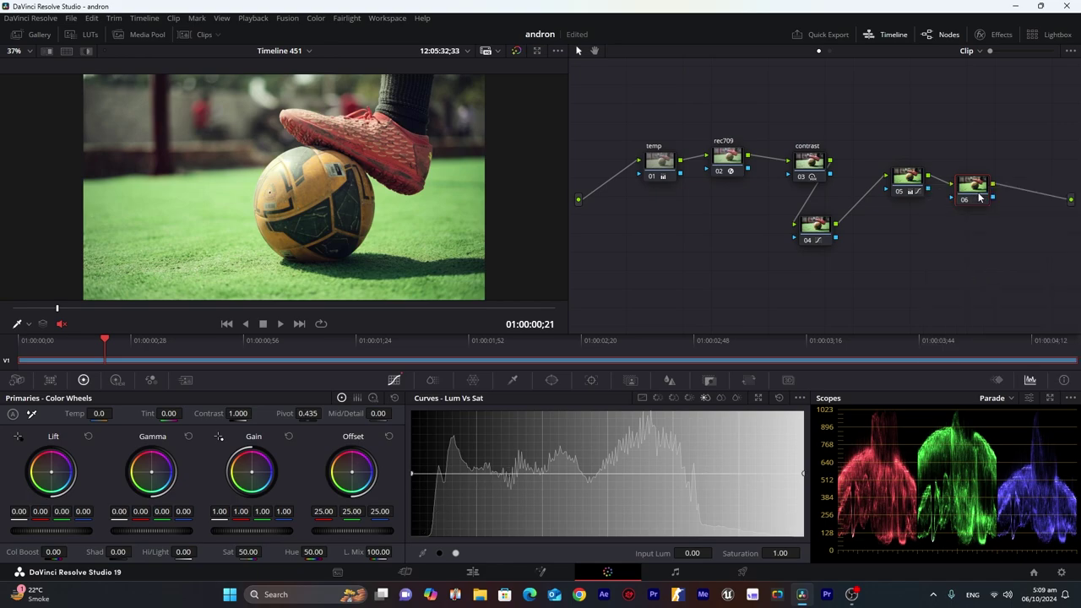
# - On node 06, lower the HDR Shadow wheel's saturation to 0.82
pyautogui.click(117, 381)
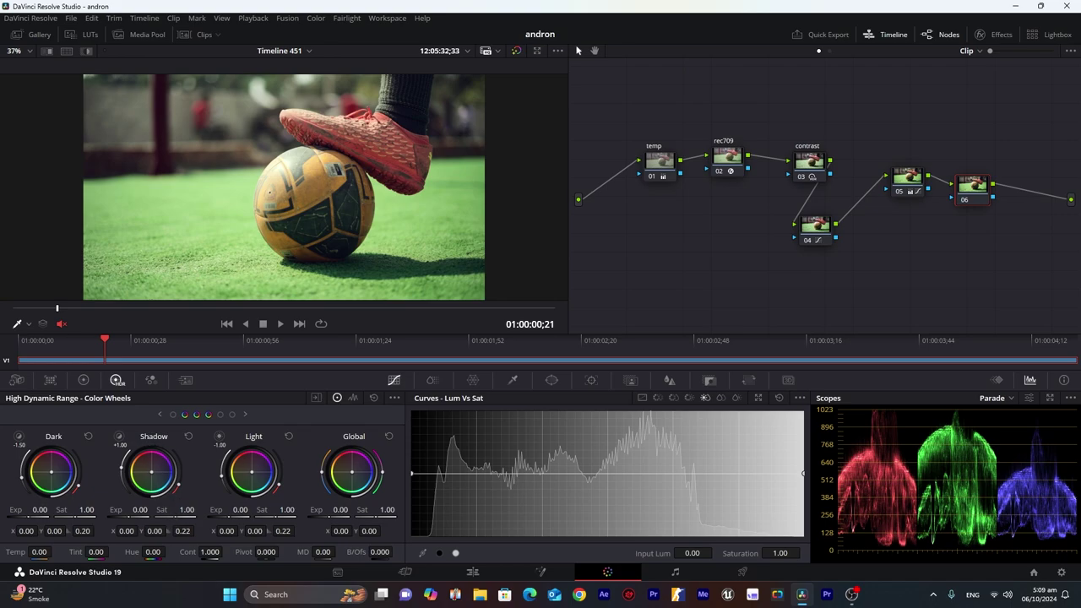
pyautogui.moveTo(187, 510); pyautogui.dragTo(168, 510)
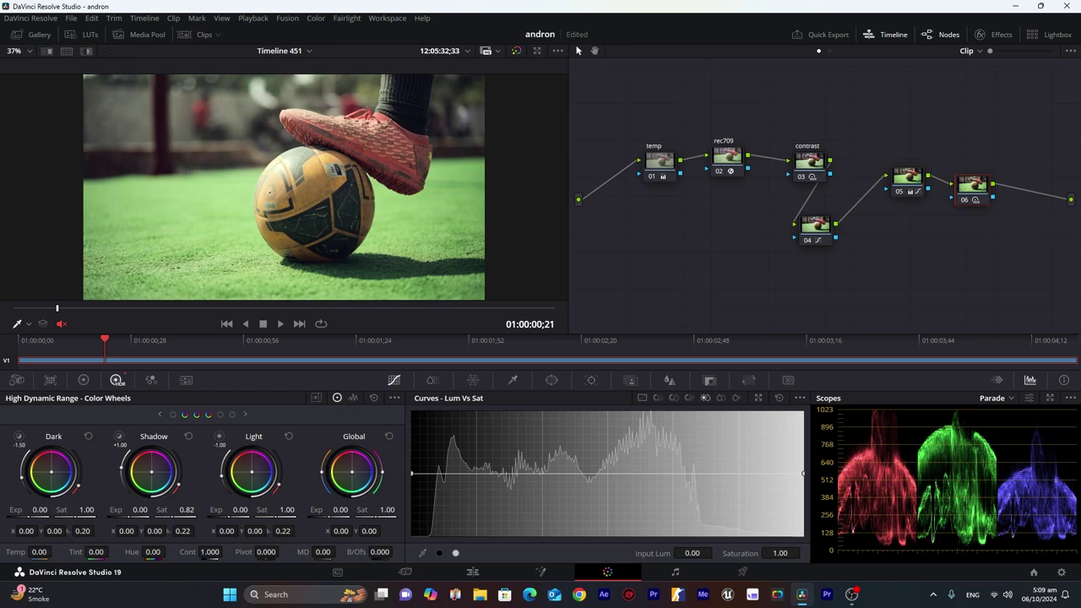
# - On node 06, set the HDR wheels' saturation to 0.84 for Shadow, 0.60 for Dark and 0.75 for Light
pyautogui.moveTo(186, 510); pyautogui.dragTo(174, 511)
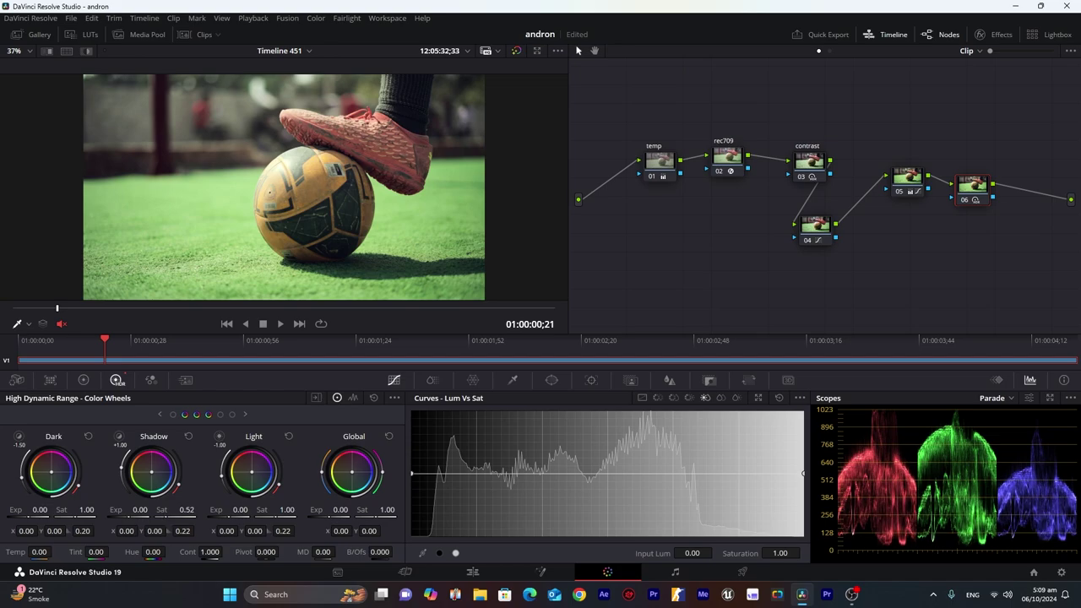
pyautogui.click(189, 436)
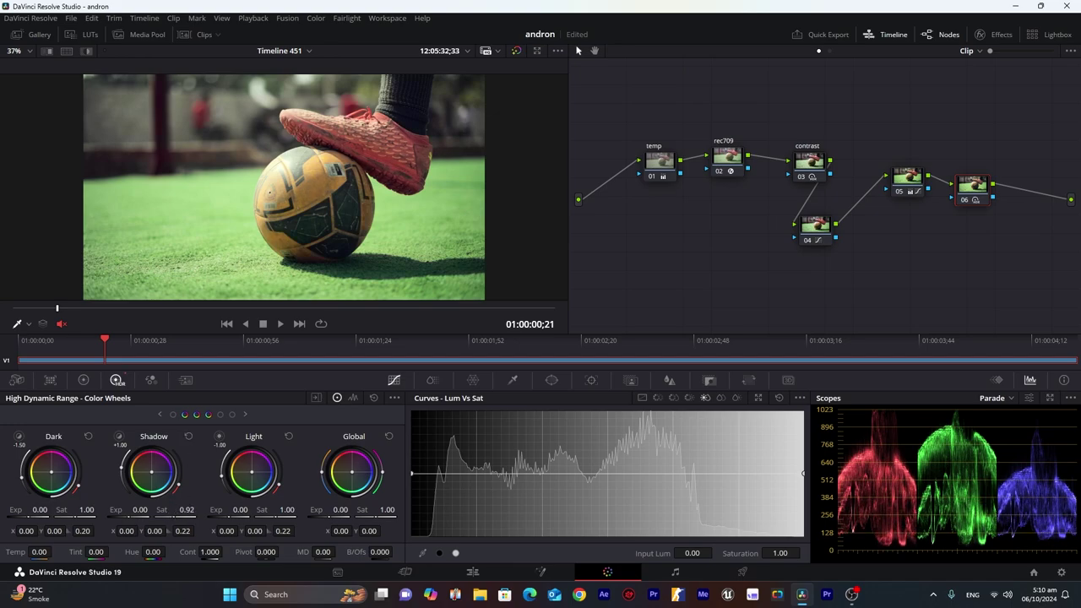
pyautogui.moveTo(187, 511); pyautogui.dragTo(188, 510)
pyautogui.moveTo(87, 510); pyautogui.dragTo(82, 510)
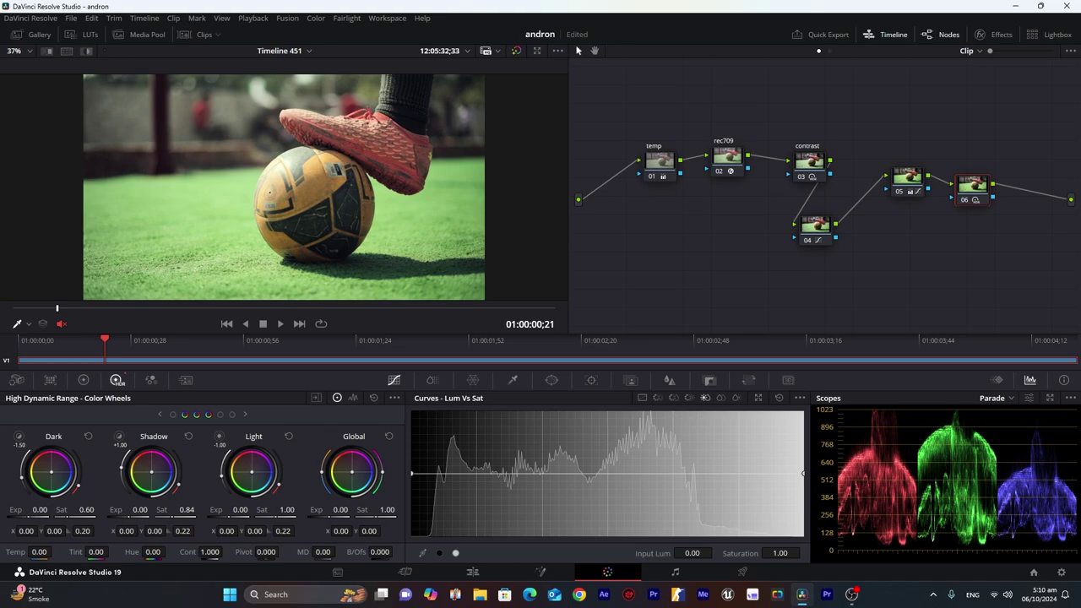
pyautogui.moveTo(262, 510); pyautogui.dragTo(228, 510)
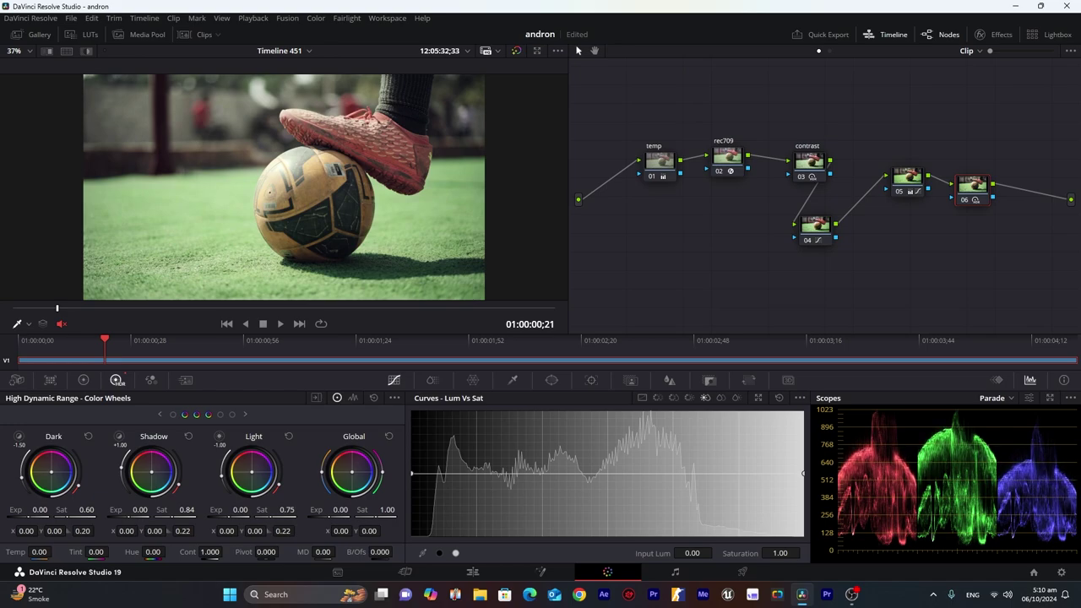
# - Stack node 06 beneath node 05 in the node graph, and fine-tune node 06's HDR Light saturation to 0.76
pyautogui.moveTo(910, 177); pyautogui.dragTo(890, 151)
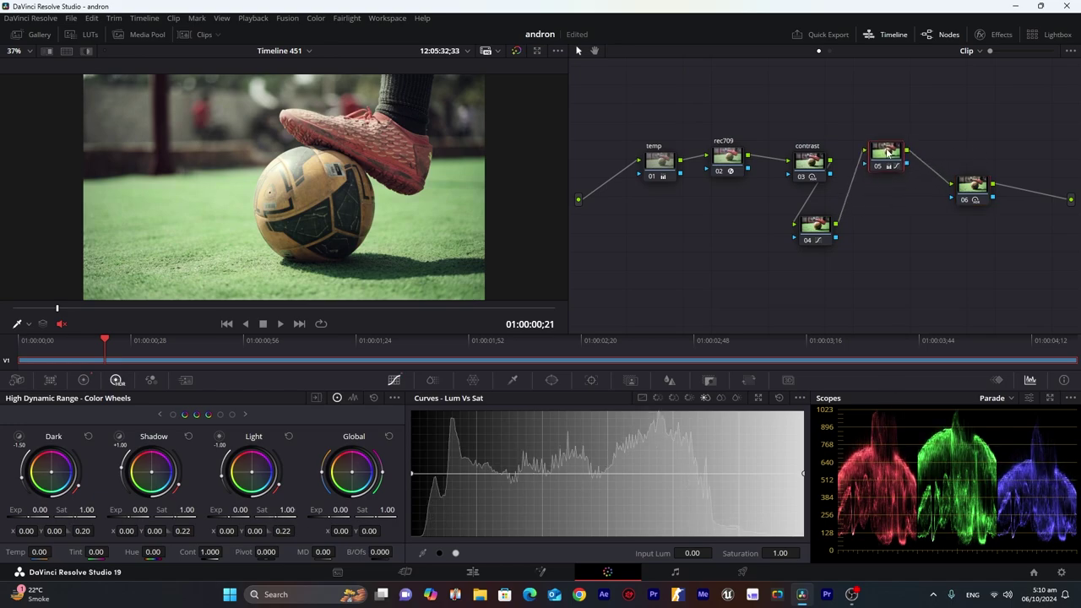
pyautogui.moveTo(979, 189); pyautogui.dragTo(888, 215)
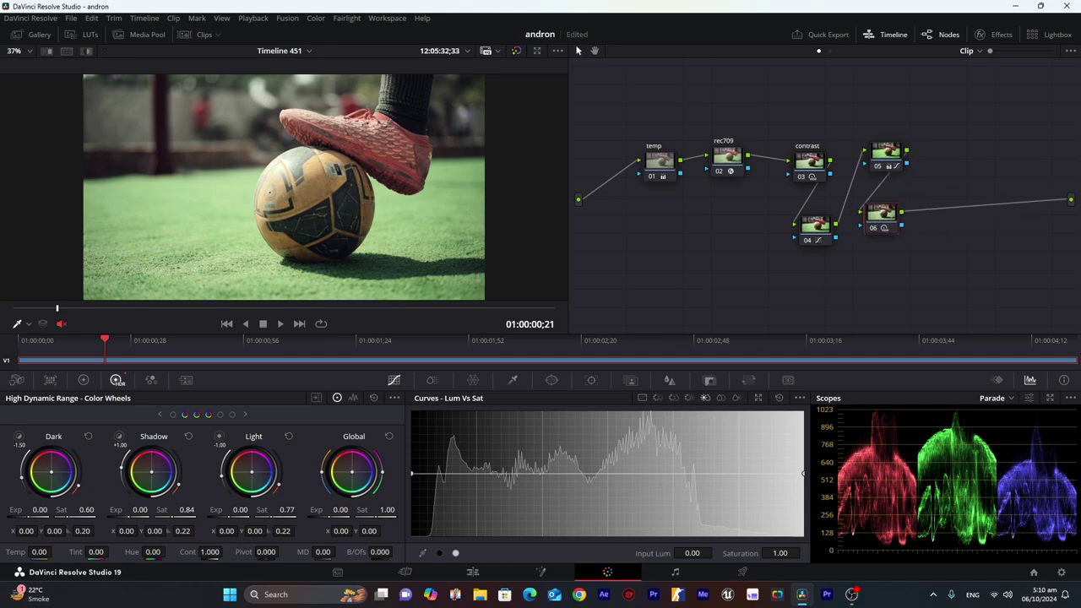
pyautogui.moveTo(287, 510); pyautogui.dragTo(285, 510)
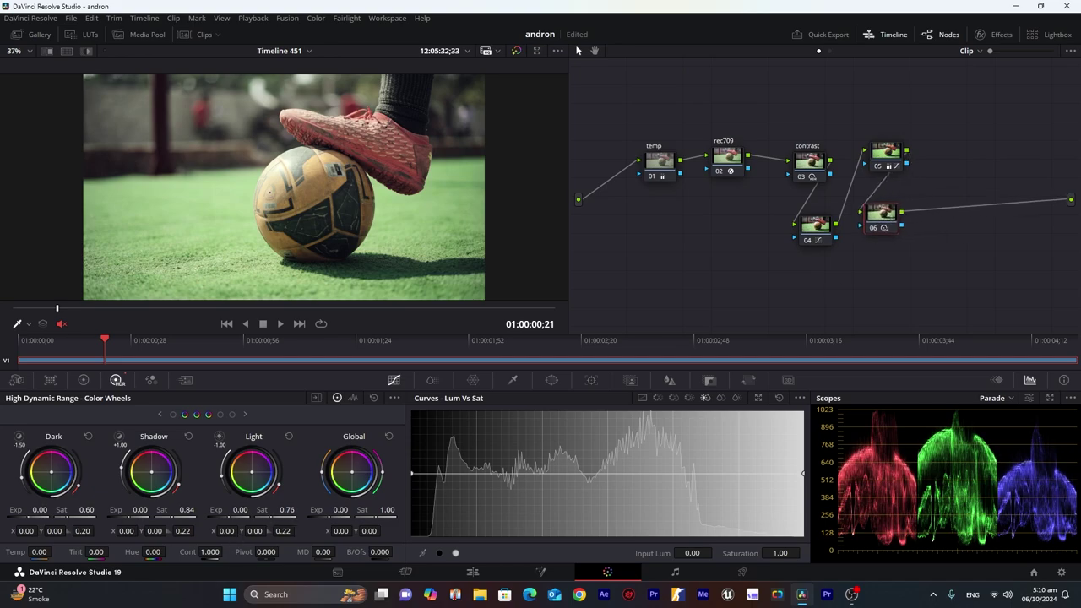
# - Add serial node 07 after node 06 and bend its red curve into an S with lowered shadows and raised highlights
pyautogui.rightClick(1000, 248)
pyautogui.moveTo(1005, 267)
pyautogui.click(930, 263)
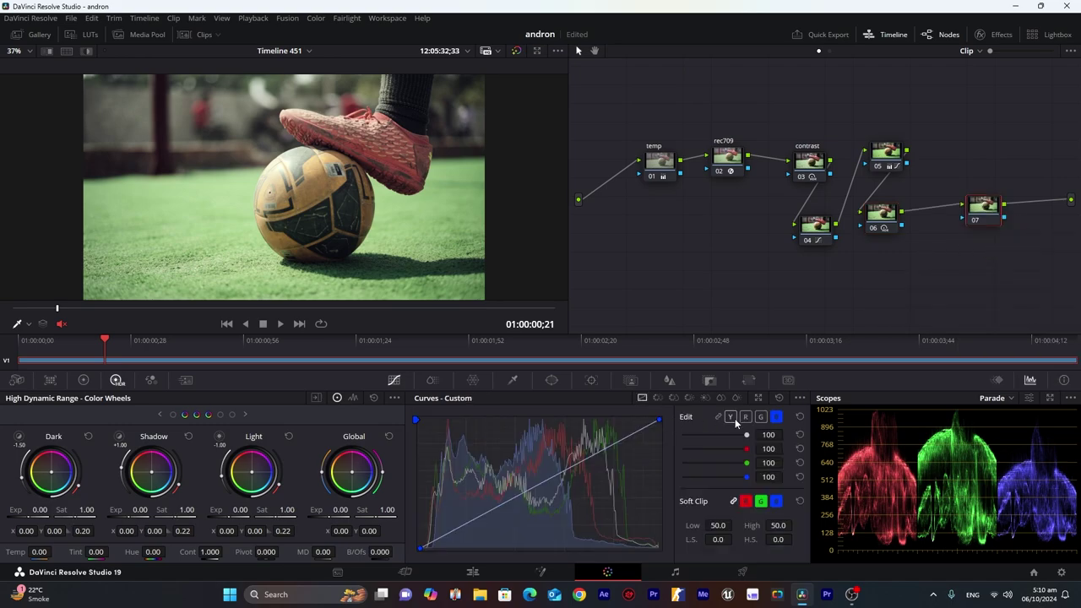
pyautogui.click(744, 420)
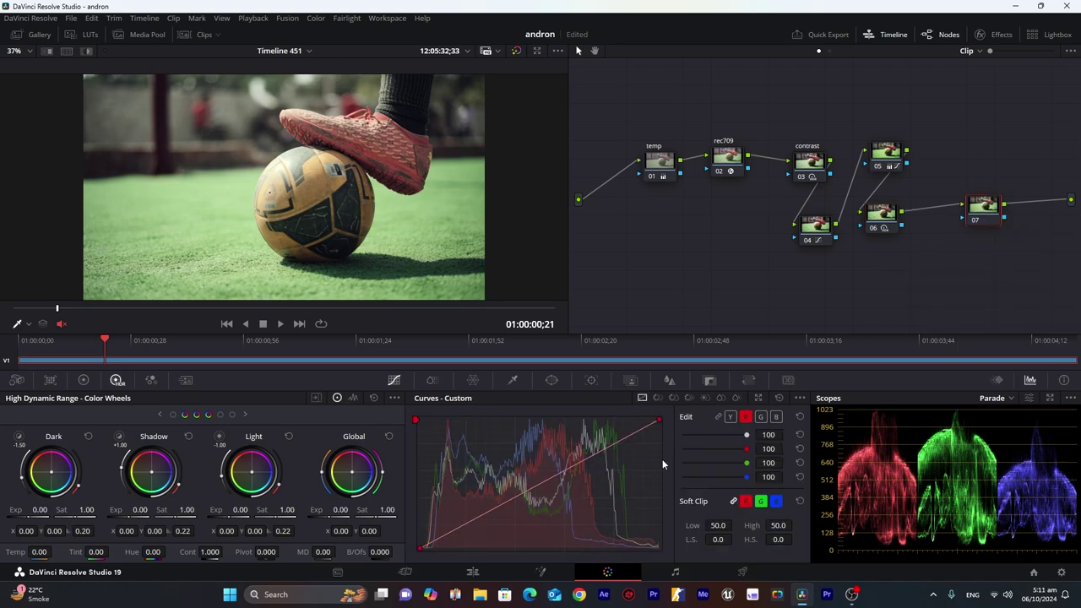
pyautogui.click(613, 443)
pyautogui.moveTo(463, 521); pyautogui.dragTo(470, 531)
pyautogui.moveTo(614, 443); pyautogui.dragTo(604, 436)
# - Shape gentle S-curves on node 07's green and blue channels by lowering the shadows and raising the highlights
pyautogui.click(761, 417)
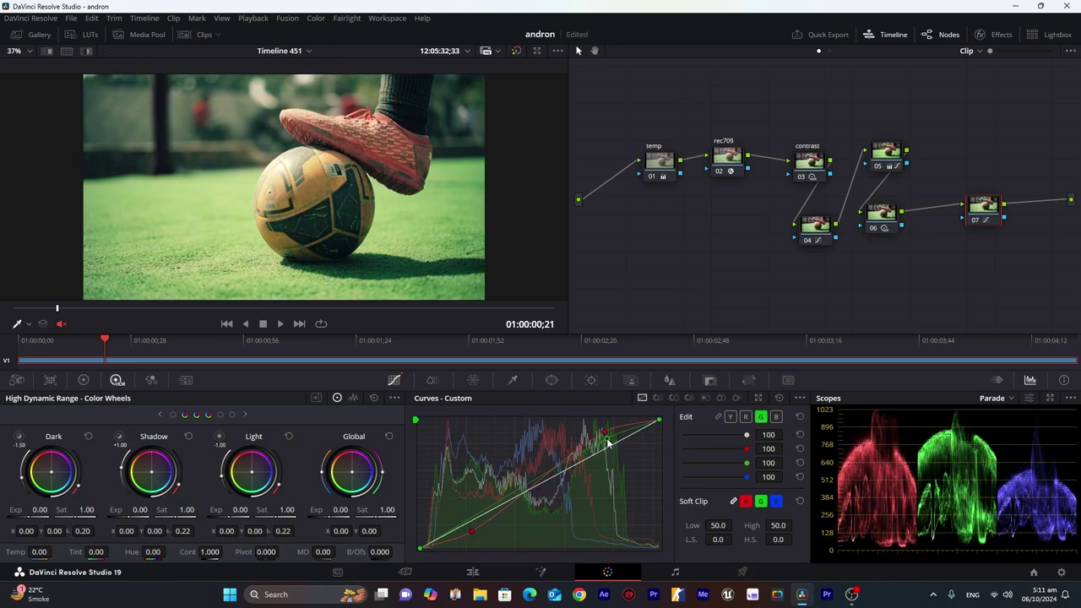
pyautogui.moveTo(471, 520); pyautogui.dragTo(467, 530)
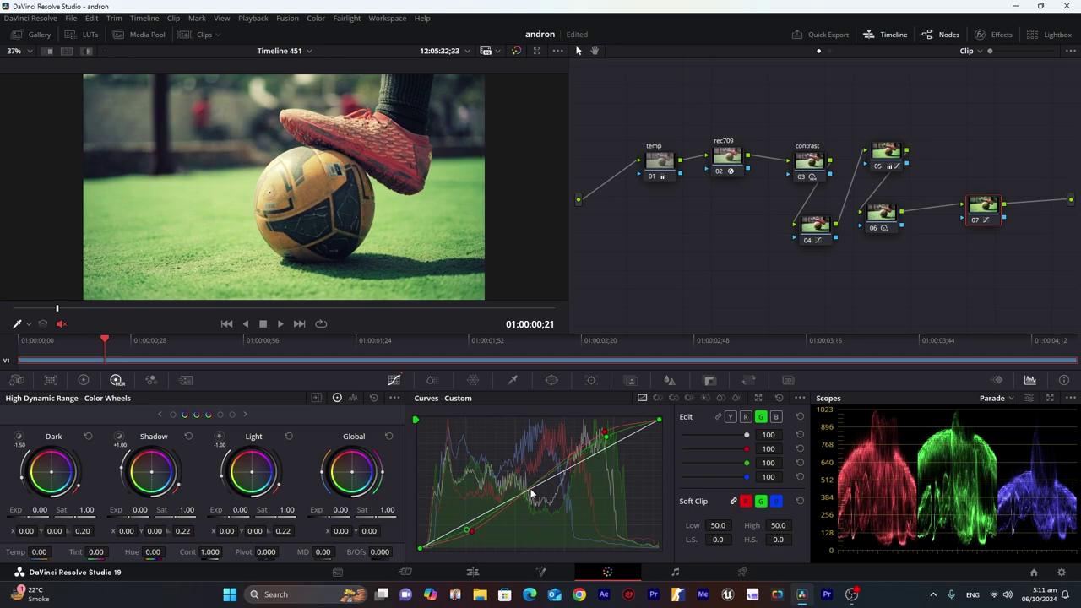
pyautogui.click(776, 416)
pyautogui.moveTo(611, 445); pyautogui.dragTo(608, 440)
pyautogui.moveTo(463, 525); pyautogui.dragTo(463, 528)
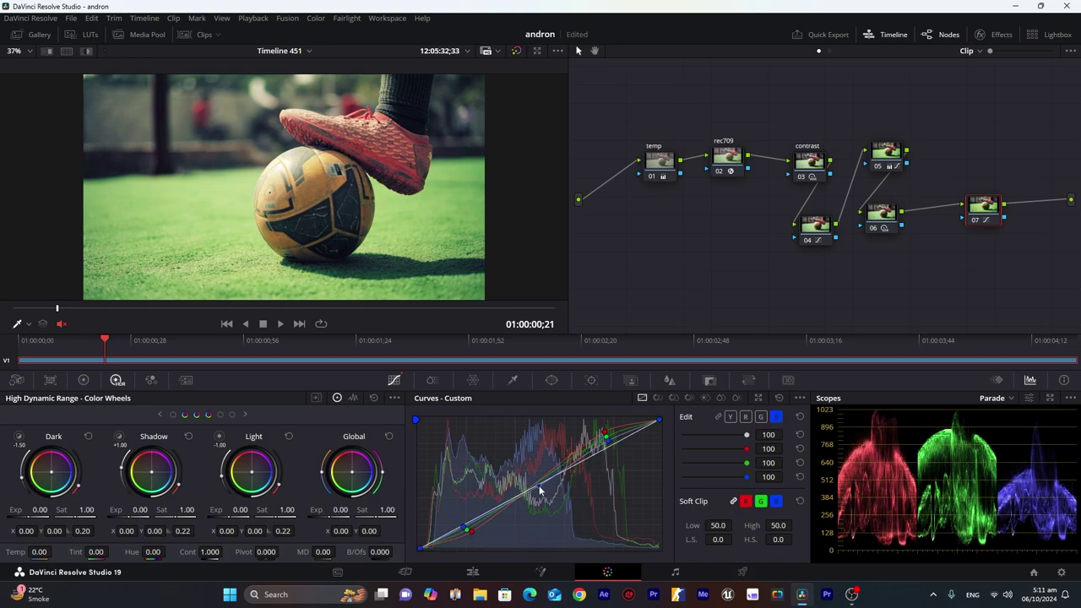
# - Add midtone points to node 07's red, green and blue curves, and refine the blue shadow and highlight points
pyautogui.click(745, 418)
pyautogui.click(542, 480)
pyautogui.moveTo(542, 480); pyautogui.dragTo(541, 490)
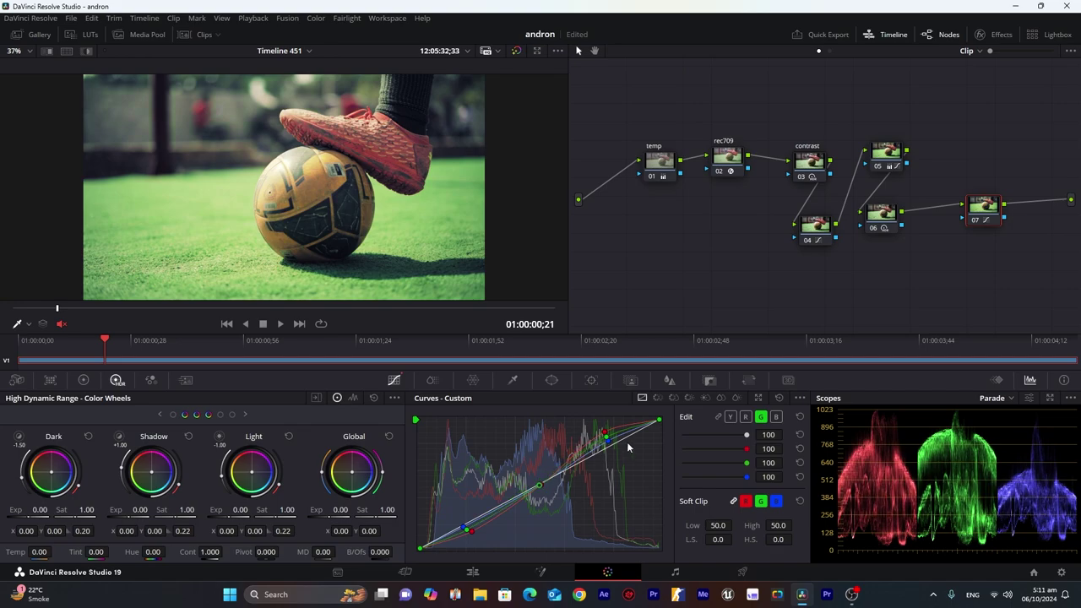
pyautogui.moveTo(608, 441); pyautogui.dragTo(609, 442)
pyautogui.moveTo(471, 530); pyautogui.dragTo(469, 530)
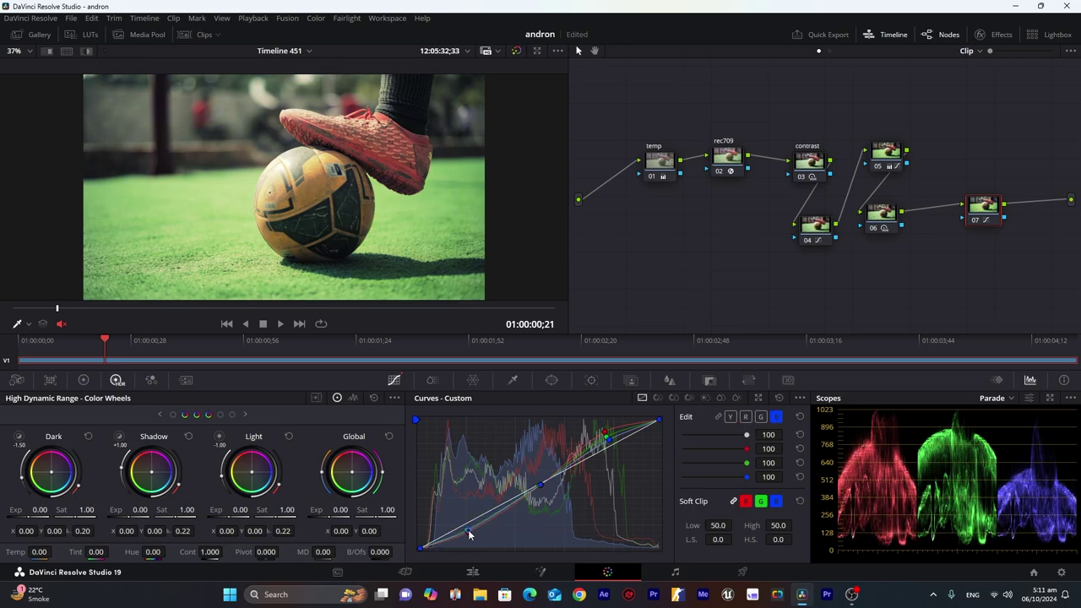
# - Lower node 07's green shadow point slightly and refine the highlight points so the channel curves sit closer together
pyautogui.click(761, 416)
pyautogui.moveTo(467, 532); pyautogui.dragTo(472, 534)
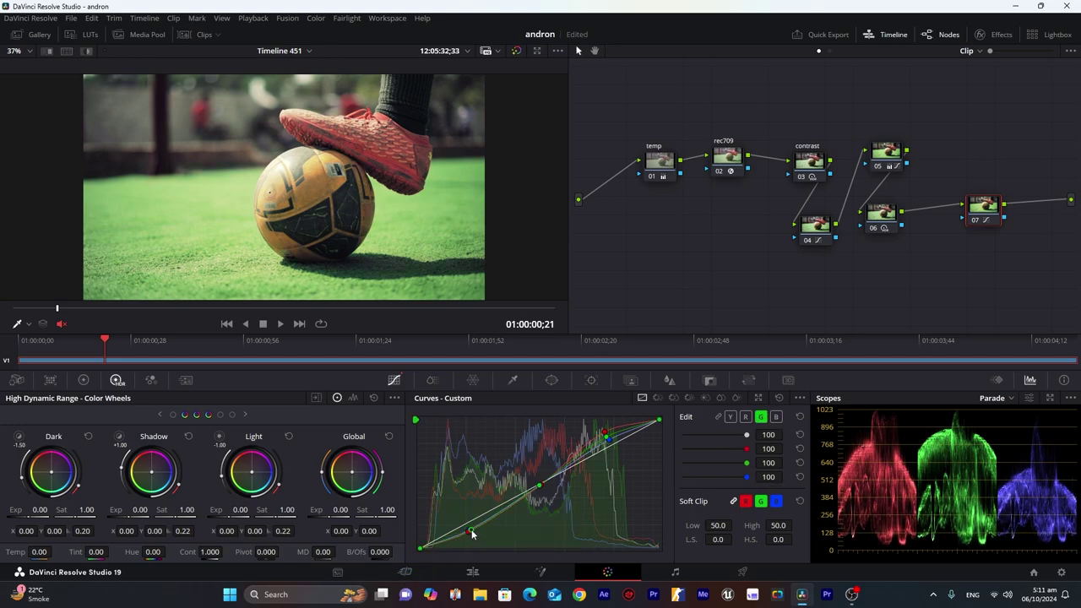
pyautogui.moveTo(605, 433); pyautogui.dragTo(608, 439)
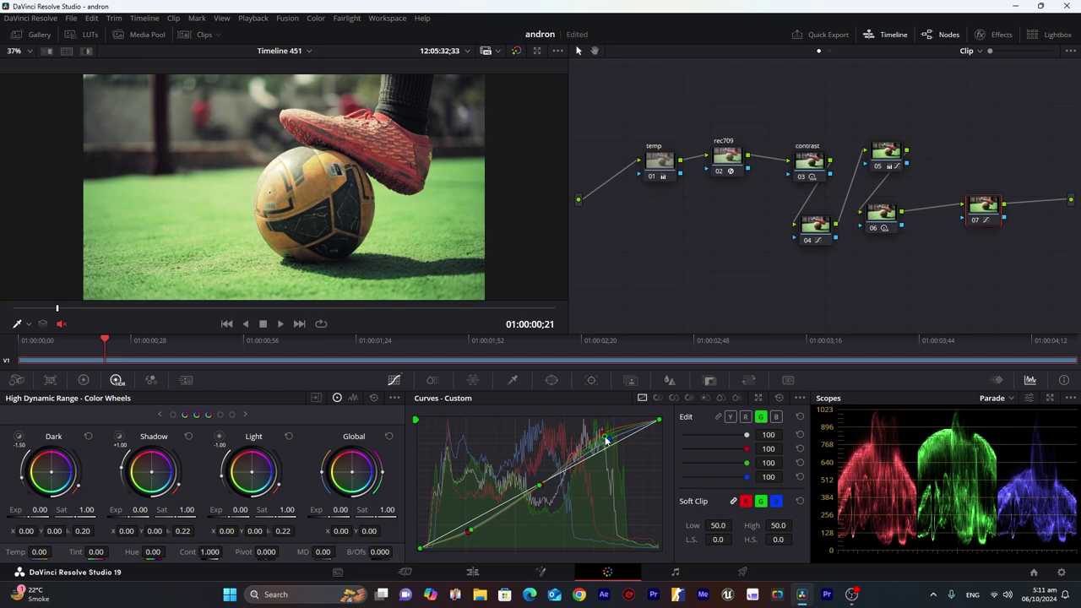
pyautogui.click(607, 439)
# - Compare the image with nodes 06 and 07 switched off and on, separately and together
pyautogui.click(976, 224)
pyautogui.click(976, 224)
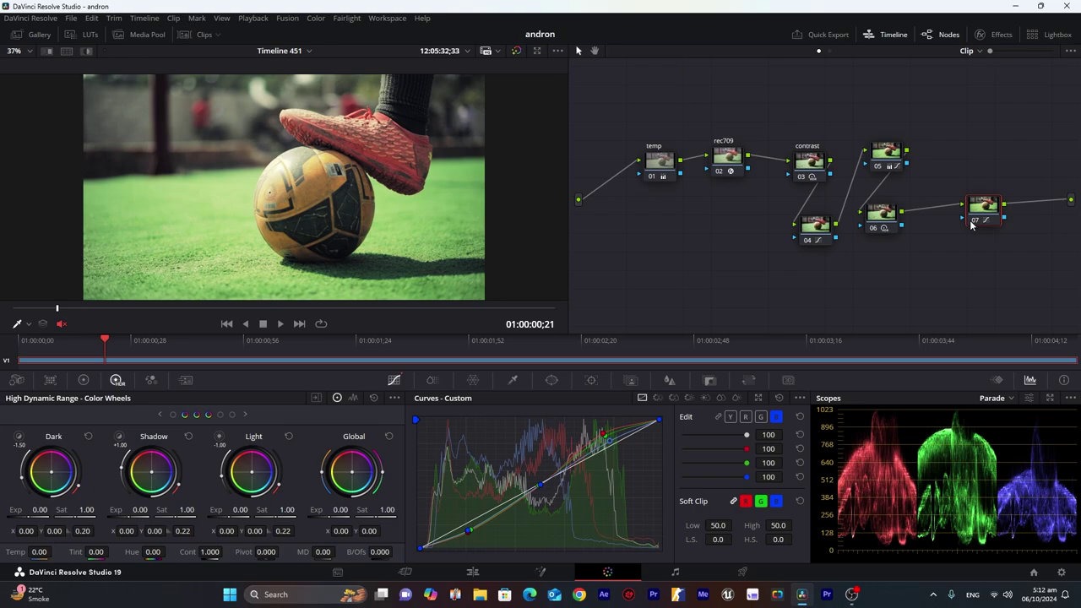
pyautogui.click(970, 222)
pyautogui.click(874, 229)
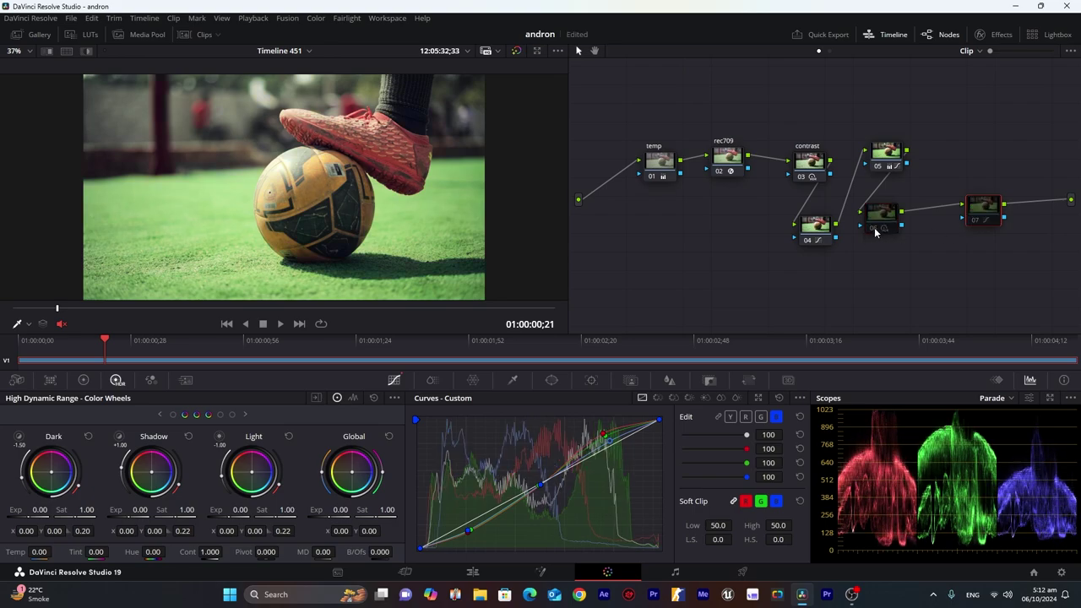
pyautogui.click(874, 229)
pyautogui.click(976, 221)
pyautogui.click(873, 228)
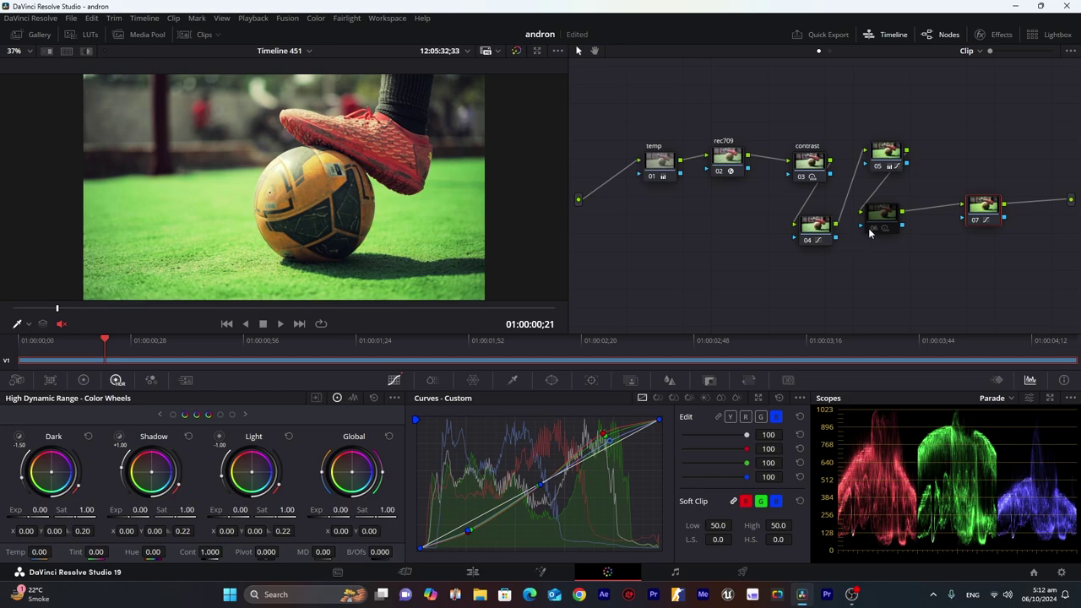
pyautogui.click(873, 229)
pyautogui.click(873, 229)
# - Re-enable node 06 and shift it slightly right beneath node 05, after trying node 07 in a higher position
pyautogui.moveTo(985, 218); pyautogui.dragTo(987, 162)
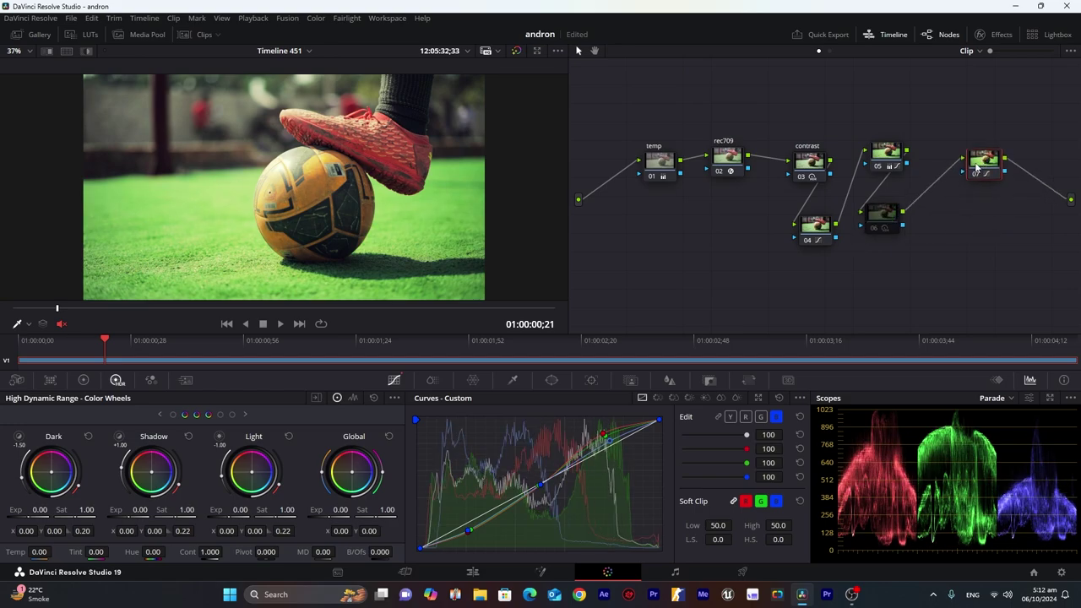
pyautogui.hotkey('ctrl', 'z')
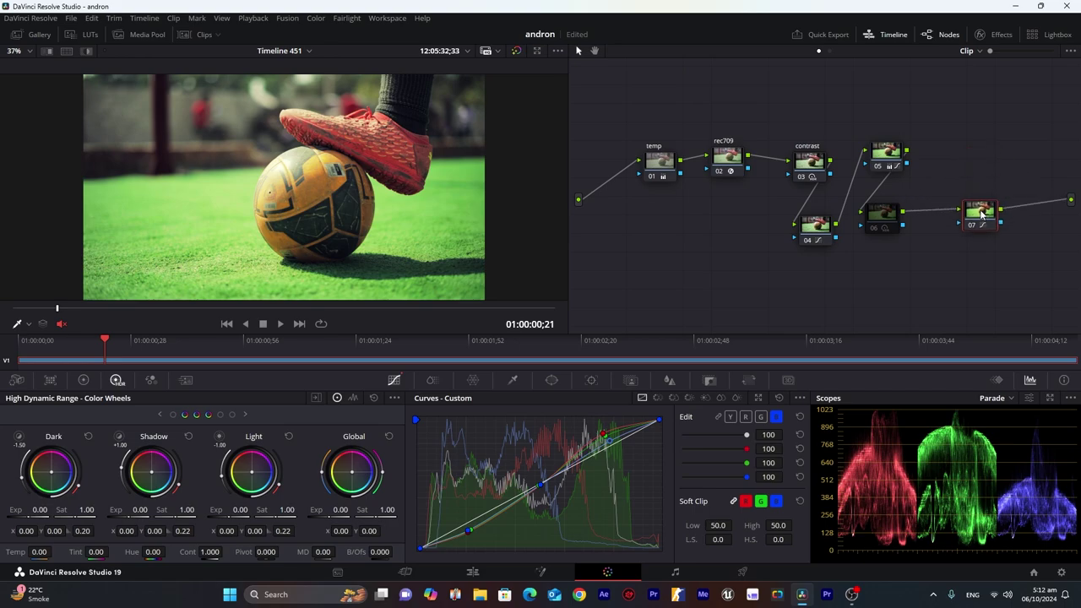
pyautogui.click(875, 233)
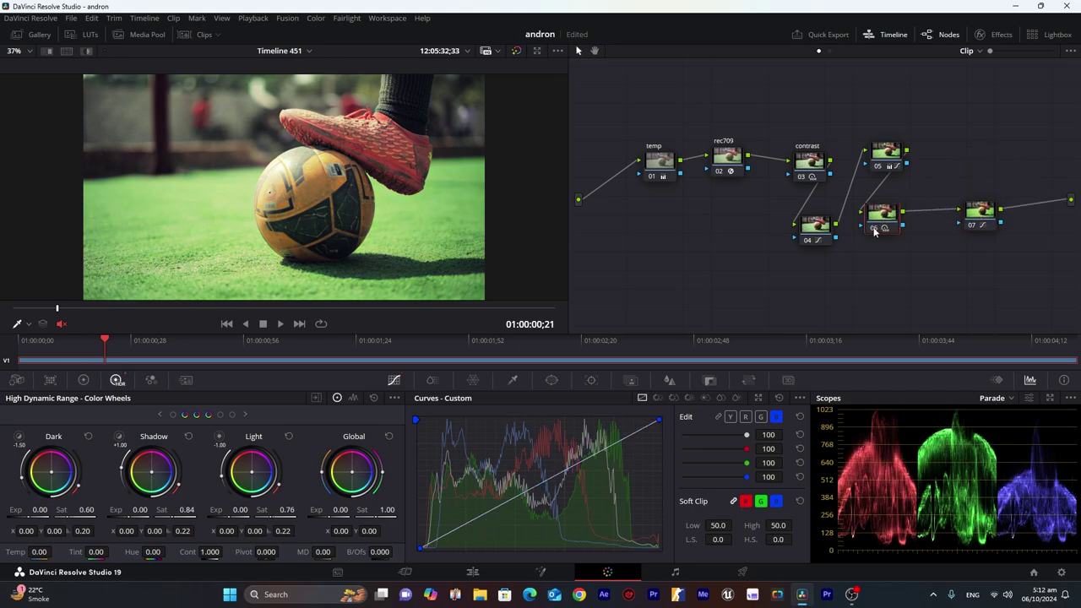
pyautogui.moveTo(891, 219); pyautogui.dragTo(905, 224)
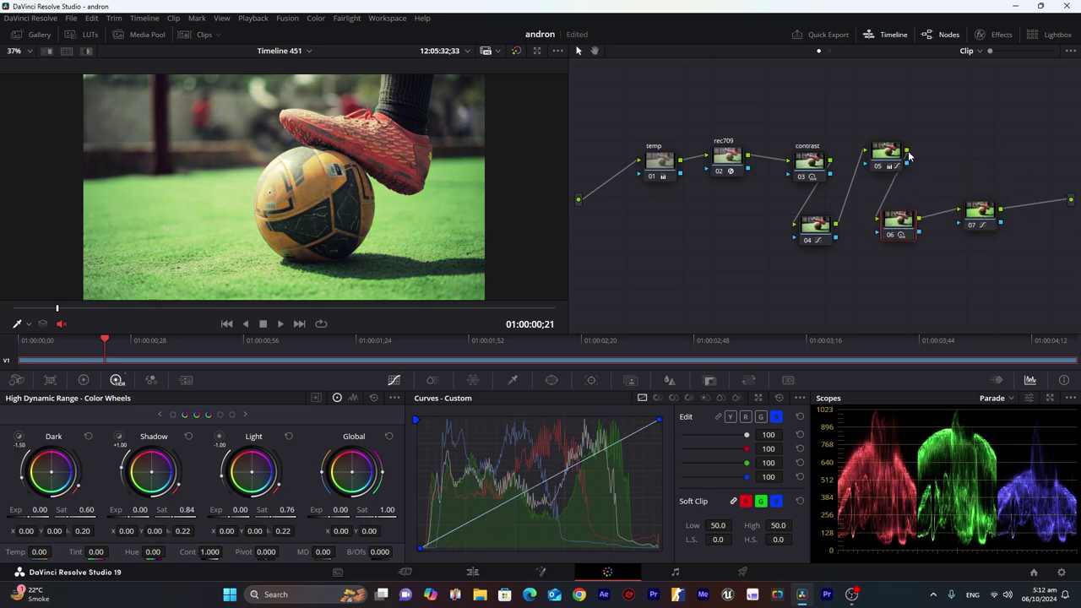
# - Try wiring node 05 straight to the graph output, reconnect node 07 to it, and raise node 07 above node 06
pyautogui.moveTo(907, 150); pyautogui.dragTo(1072, 200)
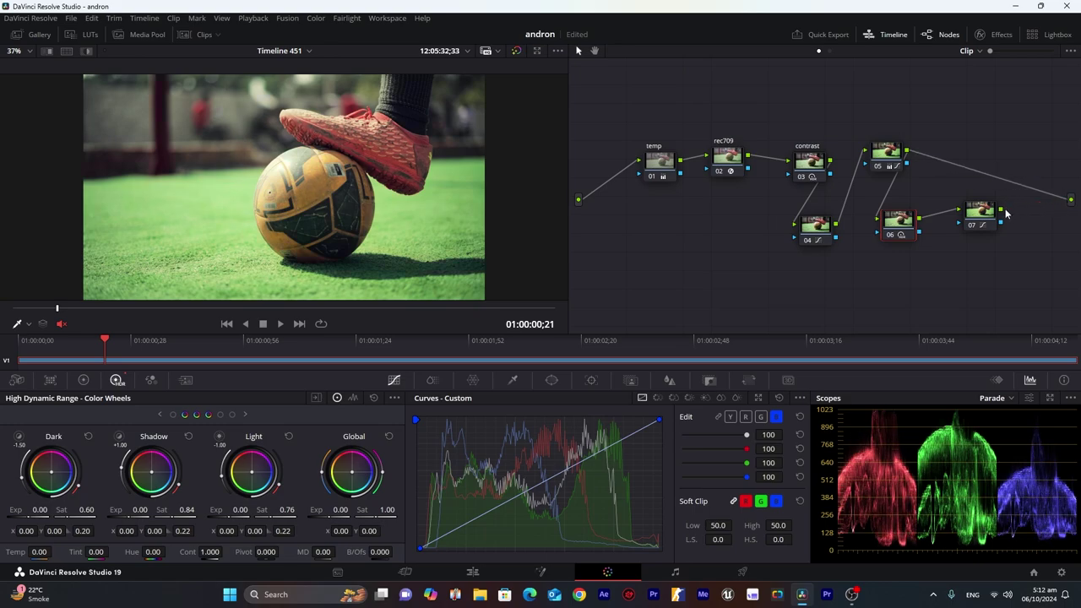
pyautogui.moveTo(1001, 210); pyautogui.dragTo(1072, 201)
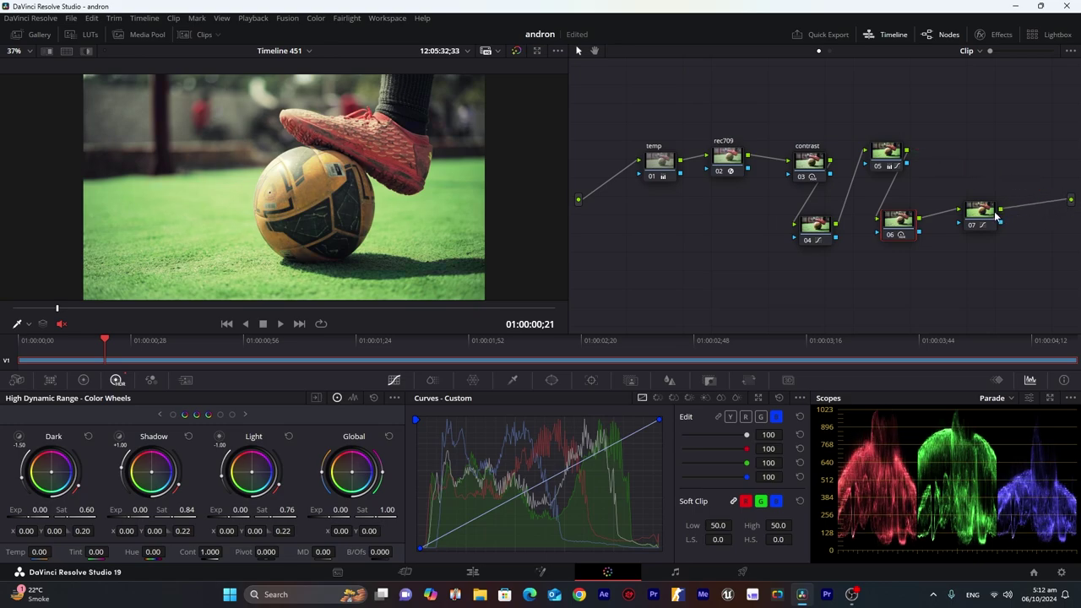
pyautogui.moveTo(980, 211); pyautogui.dragTo(982, 169)
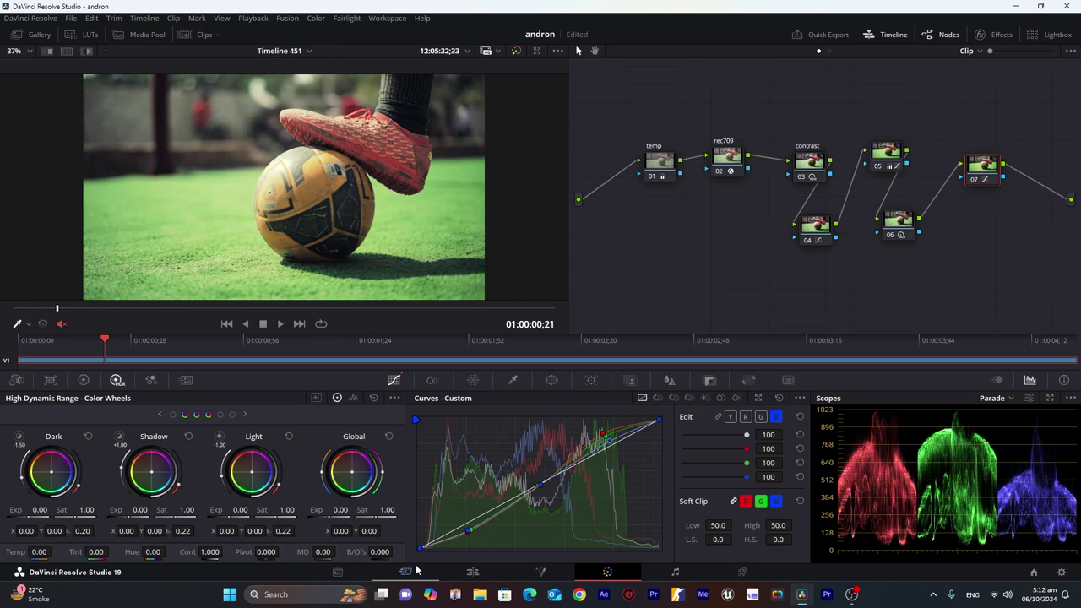